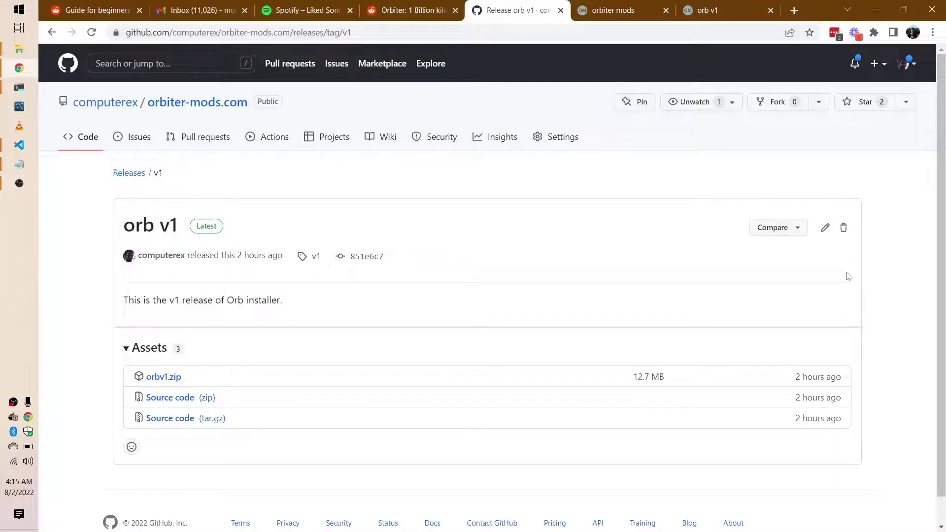
- Go from the GitHub orb v1 release to the orbiter-mods.com 'Download orb v1' page listing bundles
left_click(615, 11)
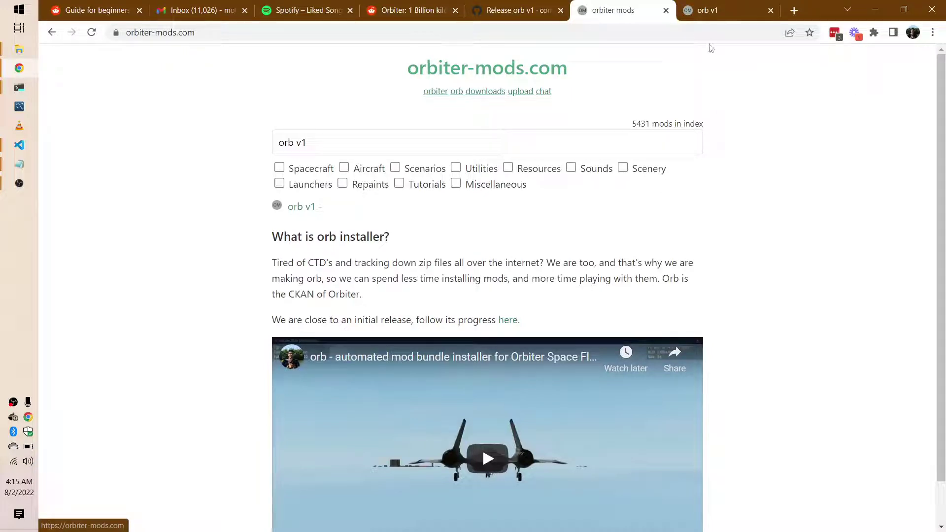
left_click(726, 9)
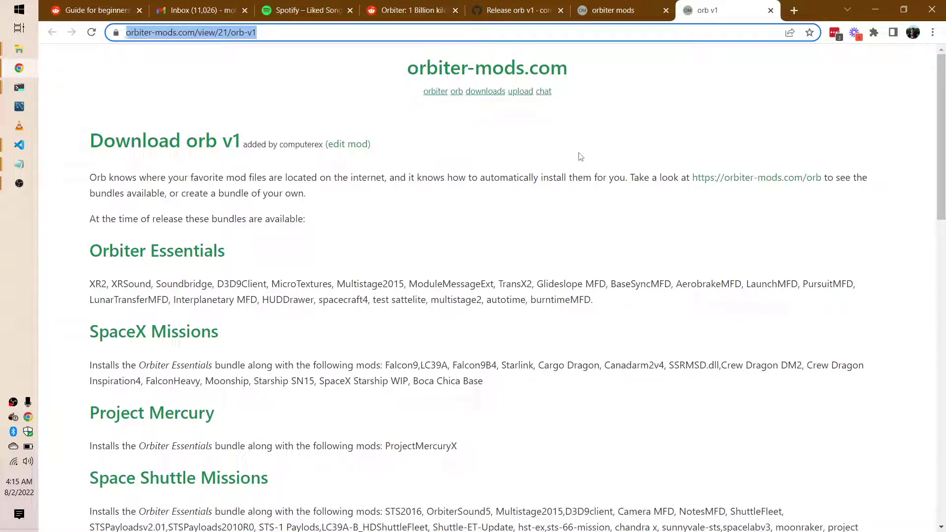
scroll(580, 157, "down", 2)
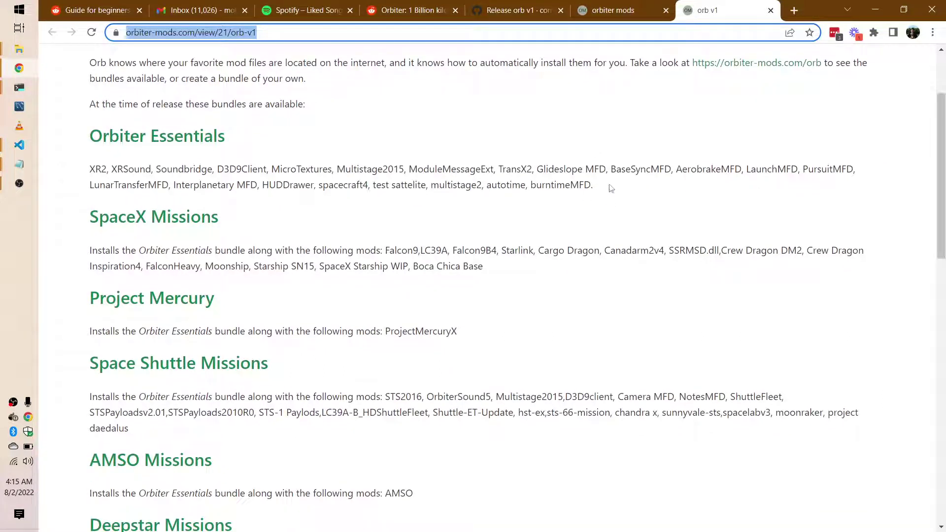
left_click_drag(609, 188, 500, 170)
triple_click(506, 172)
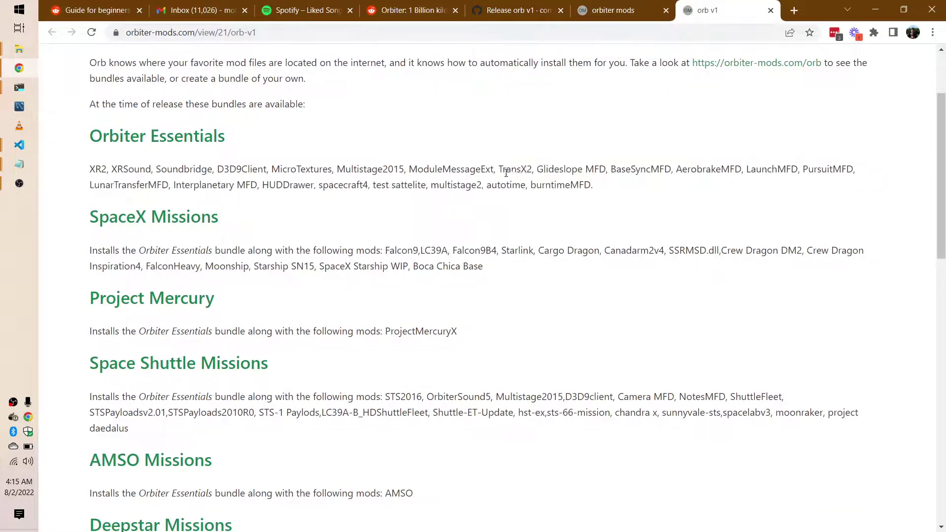
triple_click(494, 253)
scroll(493, 254, "down", 3)
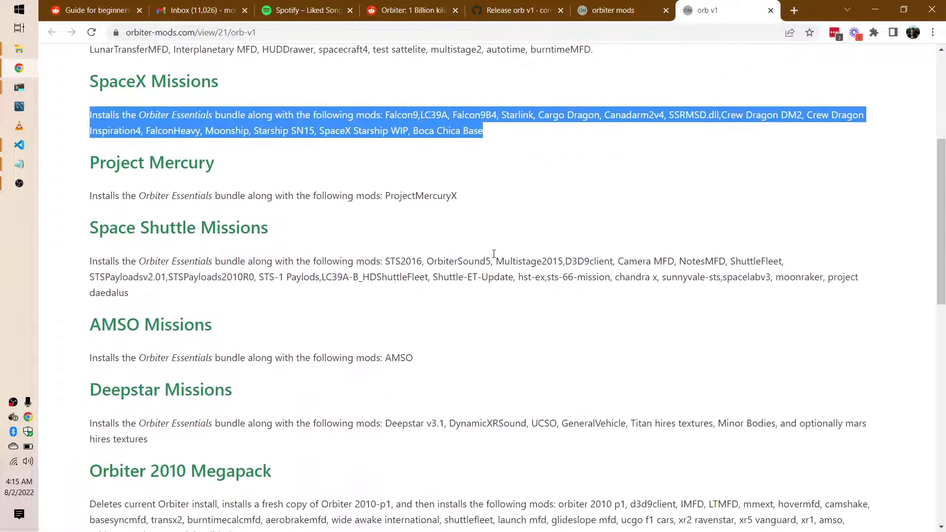
triple_click(494, 253)
scroll(473, 267, "down", 2)
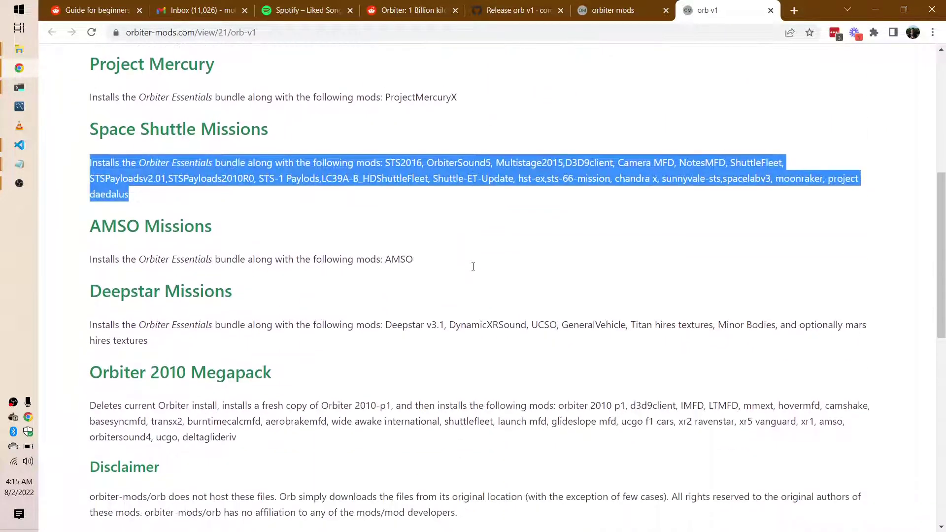
scroll(473, 267, "down", 1)
scroll(473, 267, "up", 4)
scroll(473, 266, "down", 5)
scroll(471, 268, "up", 7)
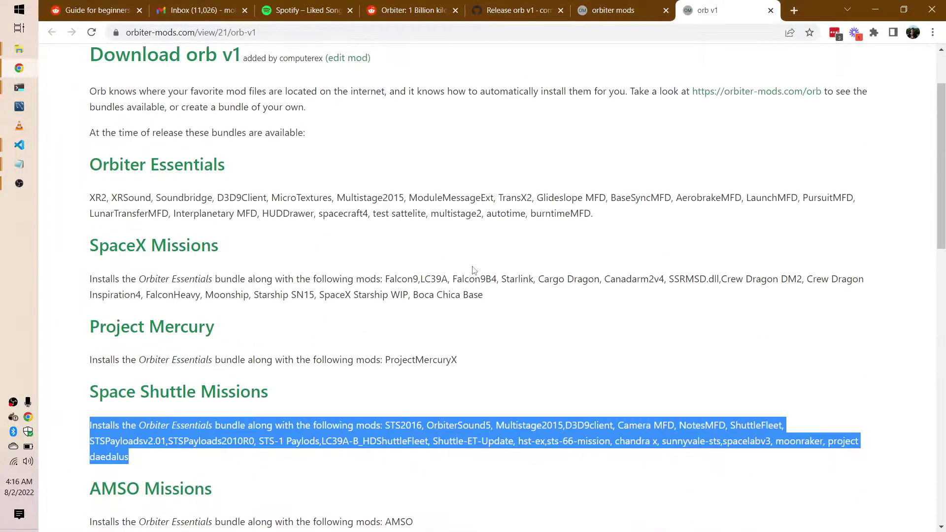
scroll(473, 270, "down", 3)
left_click(454, 240)
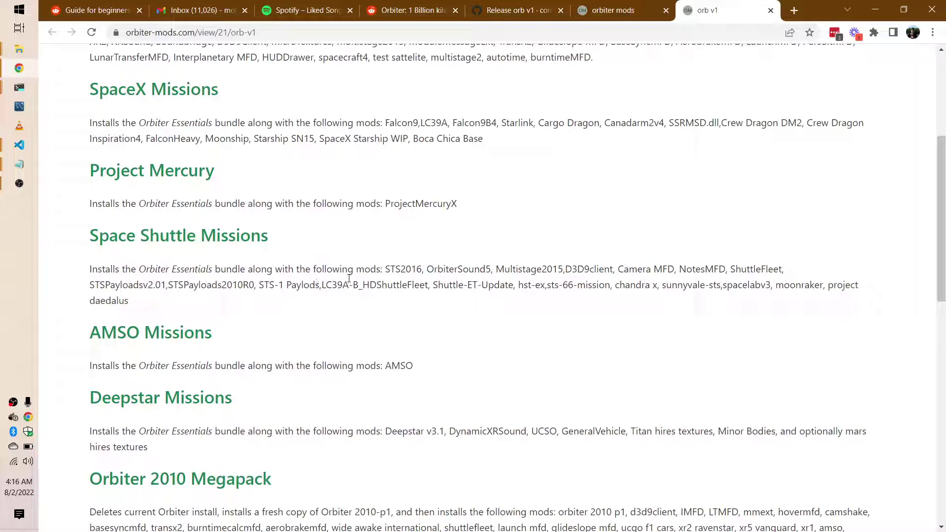
left_click_drag(384, 269, 459, 313)
left_click(457, 318)
scroll(457, 317, "up", 3)
scroll(457, 317, "up", 2)
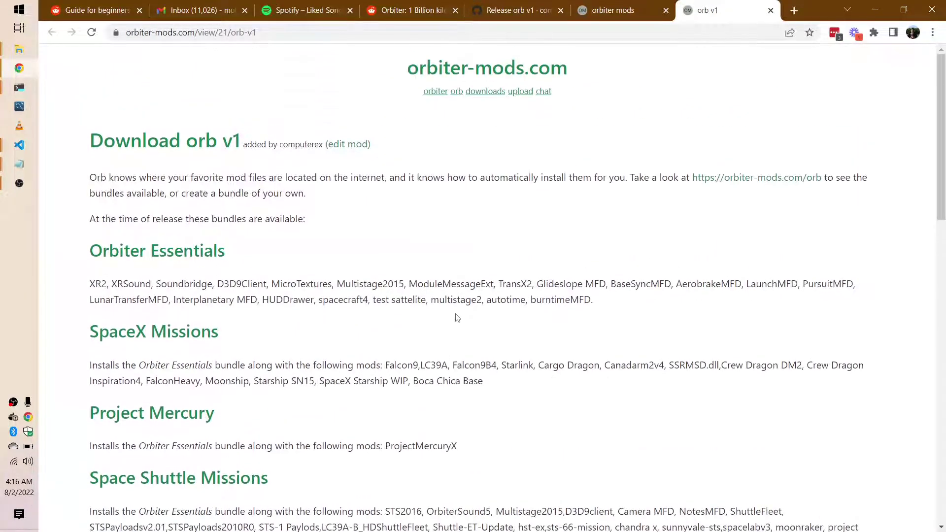
scroll(457, 318, "down", 5)
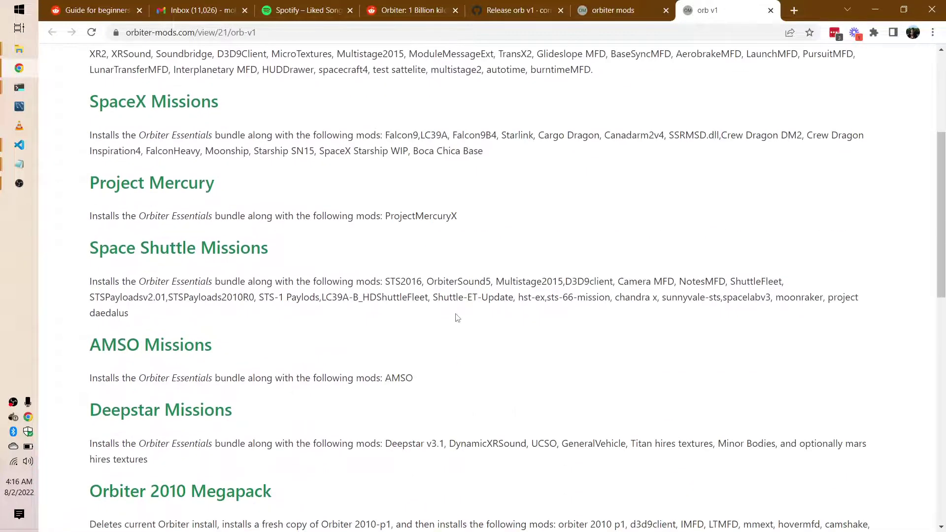
scroll(457, 318, "up", 5)
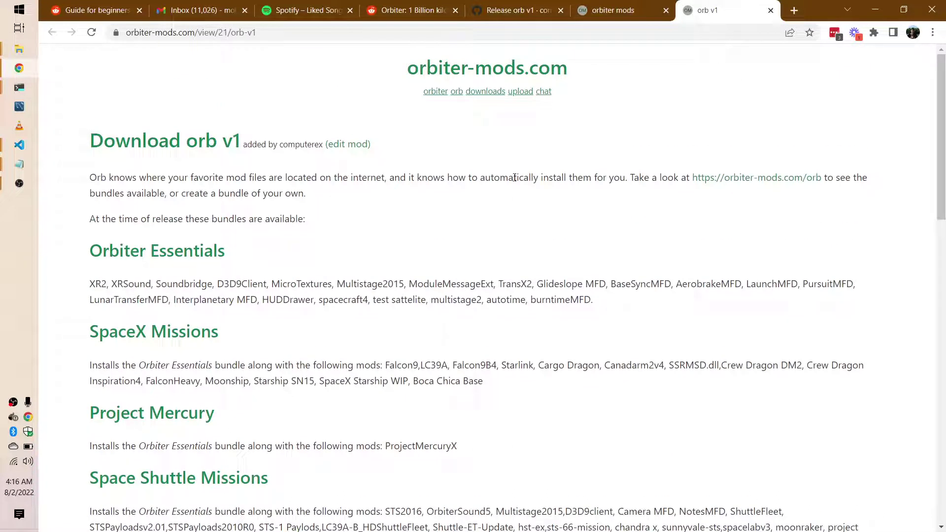
- Download orbv1.zip from the orbiter-mods.com Orb download page and open it in WinRAR
left_click(513, 73)
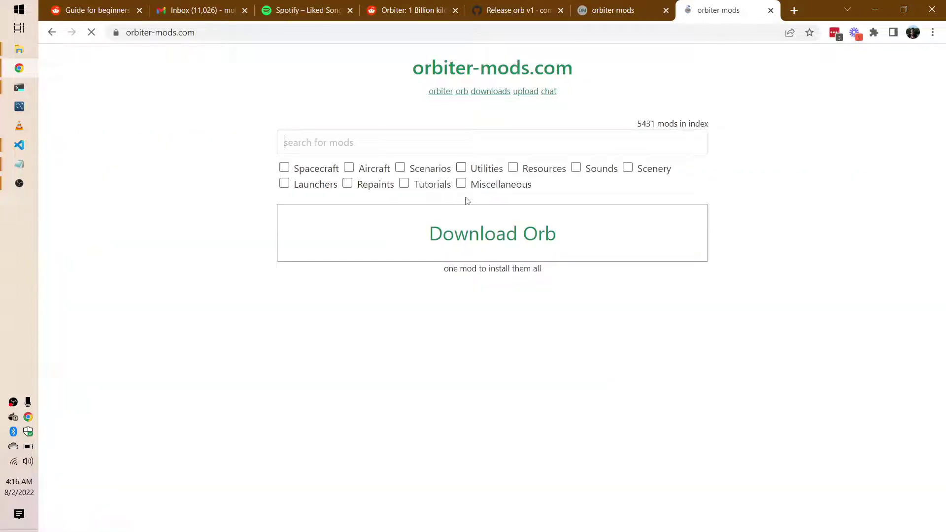
left_click(541, 231)
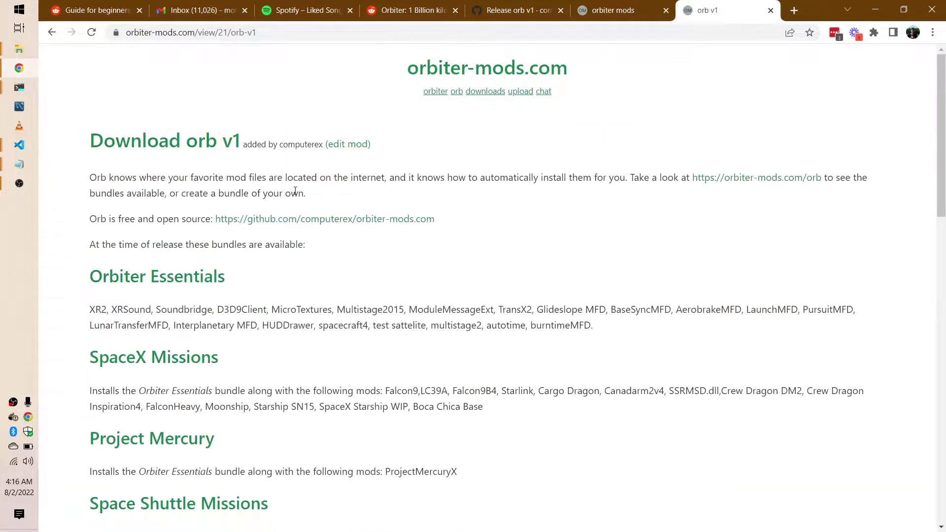
left_click(228, 144)
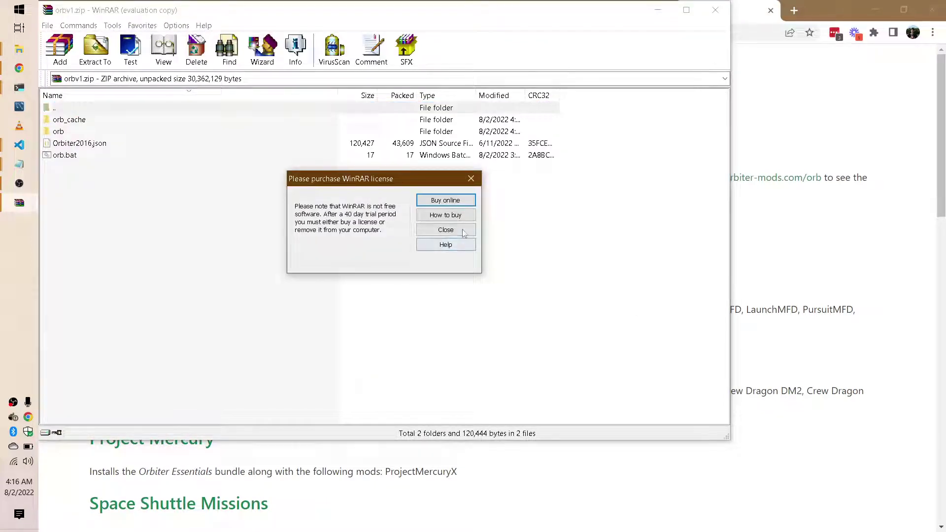
- Dismiss the WinRAR licence reminder and delete every item in E:\Orbiter2016
left_click(462, 230)
key("alt+Tab")
key("alt+Tab")
key("alt+Tab")
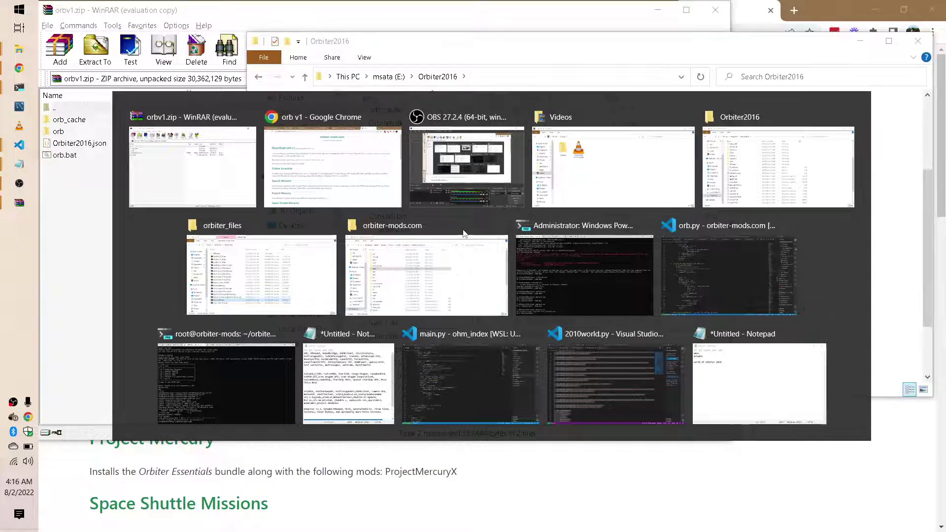
key("alt+Tab")
left_click(463, 231)
key("ctrl+a")
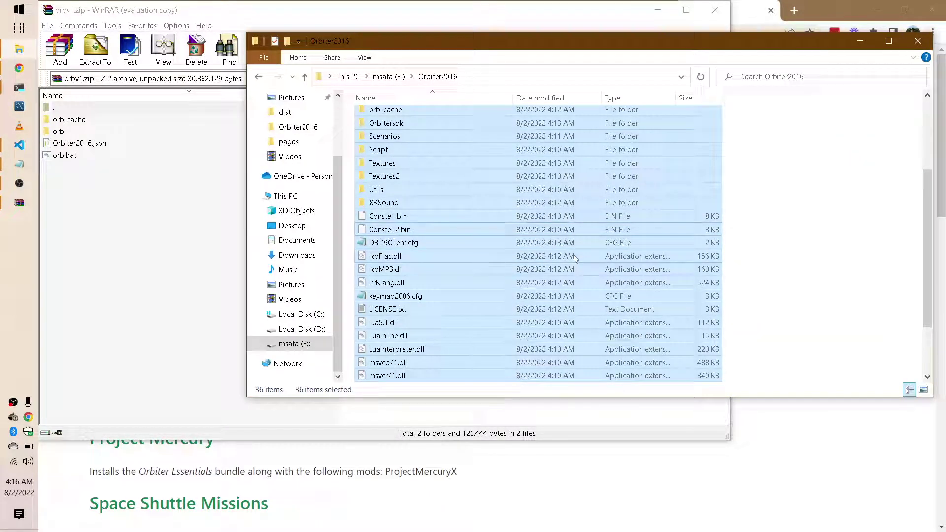
key("Delete")
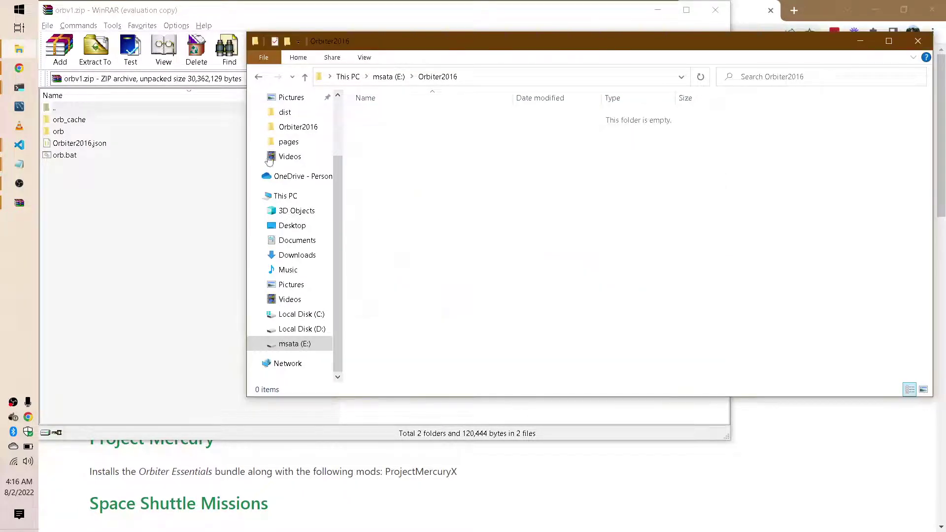
left_click(197, 204)
- Drag orb, orb_cache, orb.bat and Orbiter2016.json from orbv1.zip into E:\Orbiter2016, then close WinRAR
key("ctrl+a")
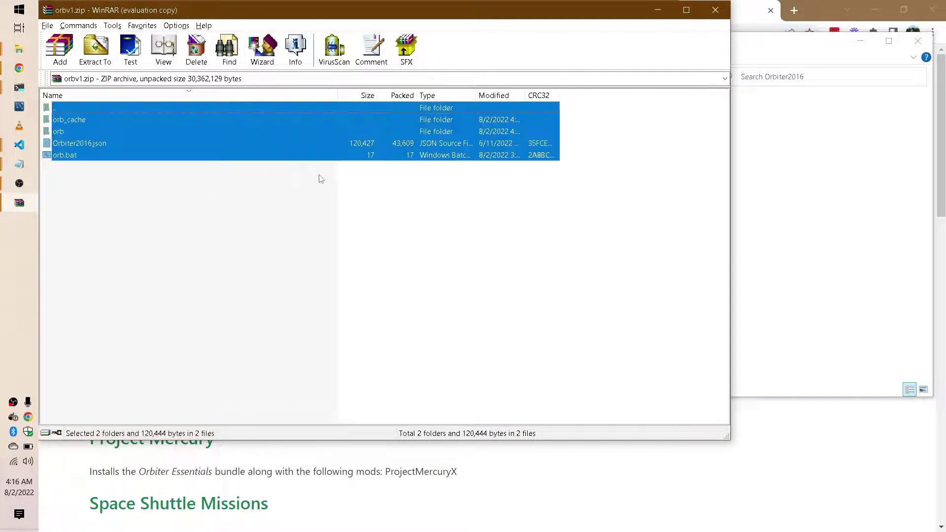
left_click_drag(345, 148, 770, 193)
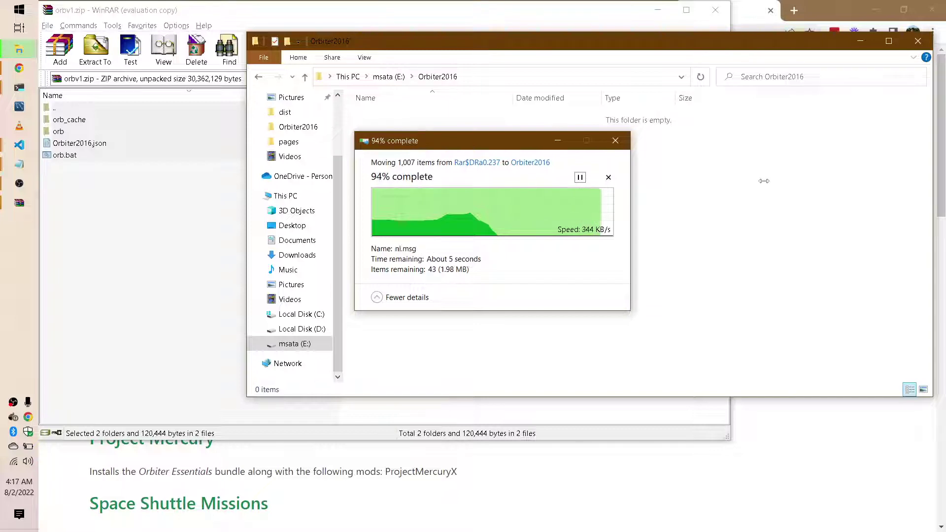
left_click(761, 175)
left_click(715, 11)
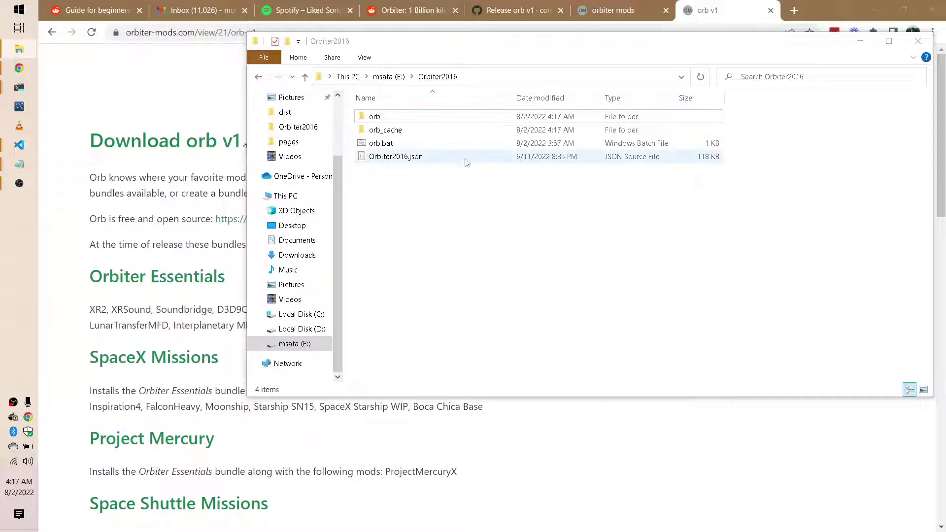
- Run orb.bat, allowing it past the SmartScreen warning with More info and Run anyway
double_click(481, 148)
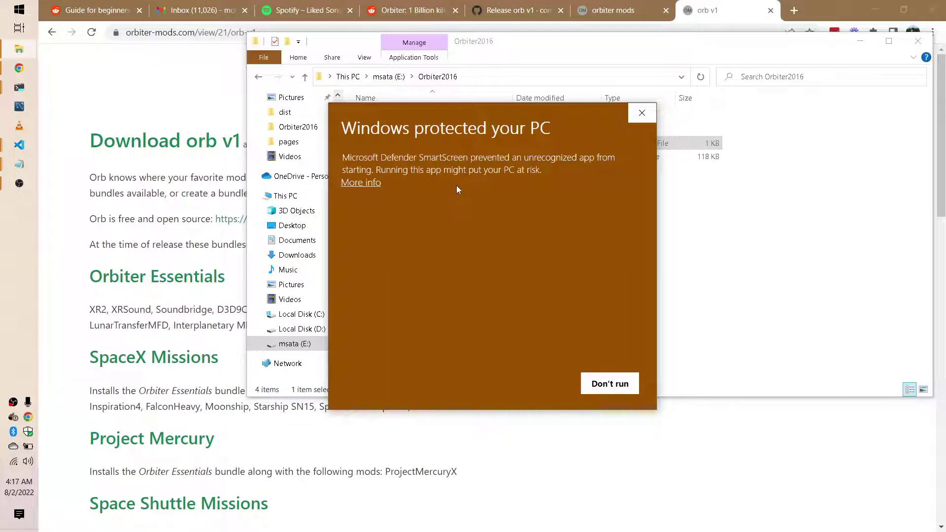
left_click(363, 183)
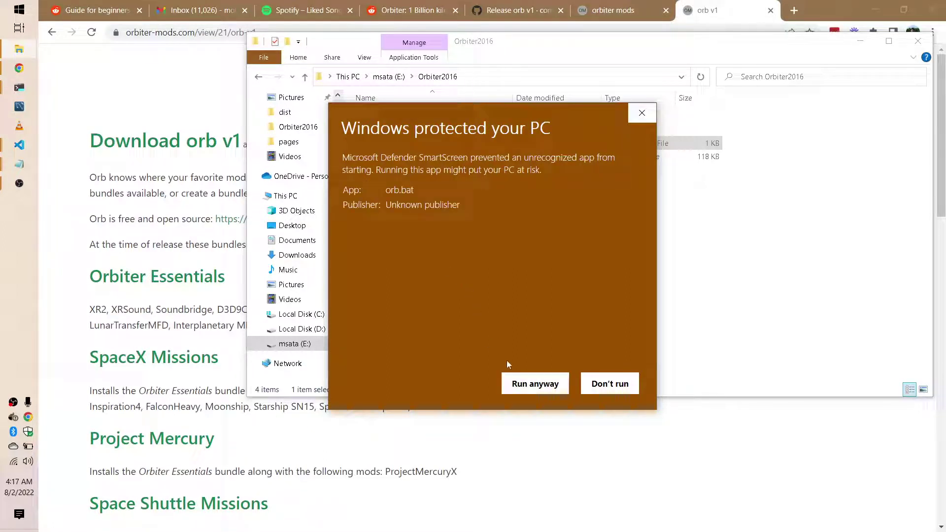
left_click(535, 384)
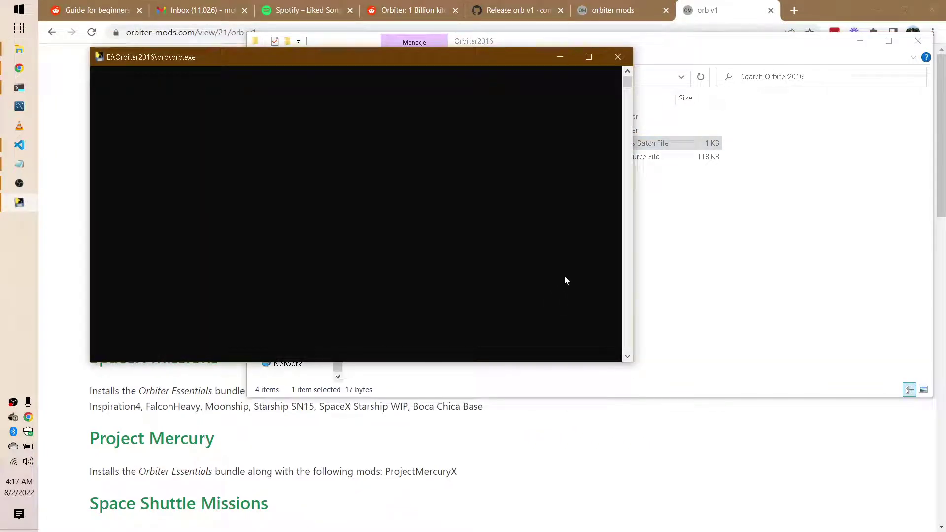
- Leave the Orb download question pending and open the orb_cache folder in Explorer
left_click(566, 271)
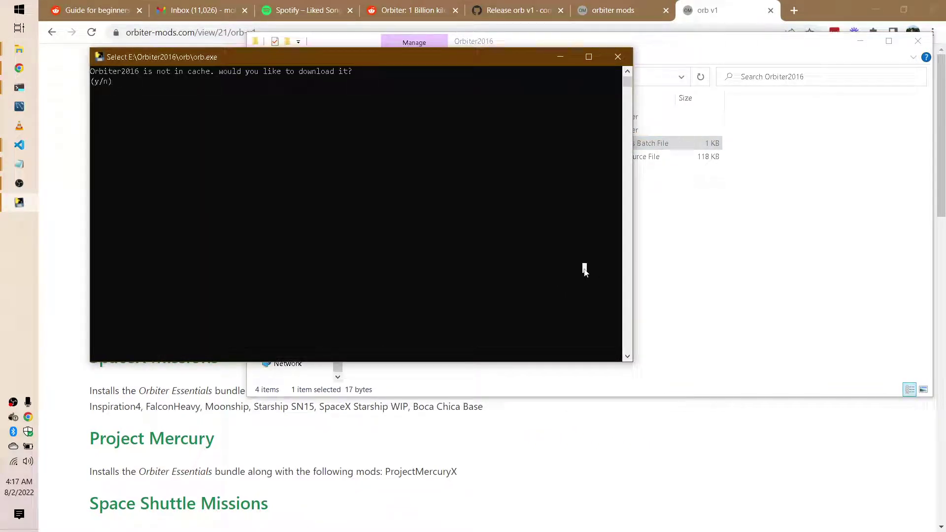
left_click(743, 265)
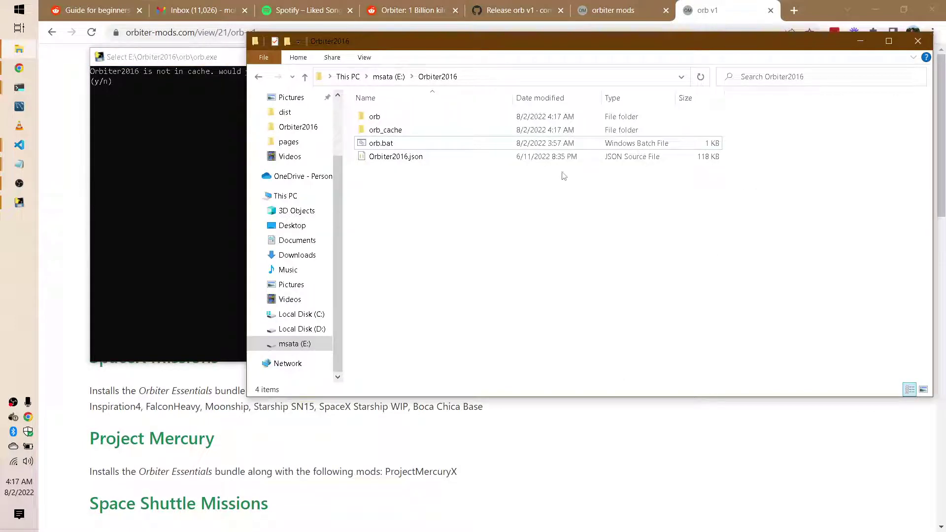
left_click(446, 130)
double_click(447, 131)
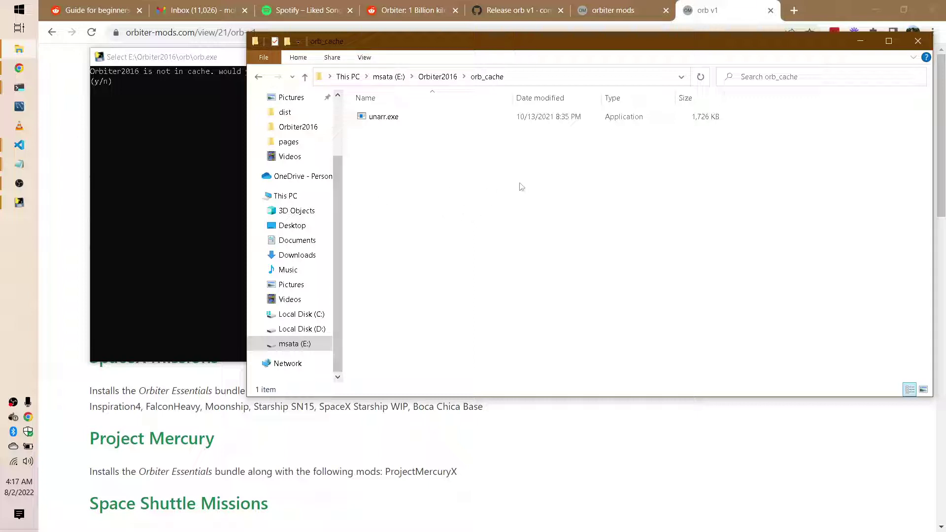
- Paste Orbiter2016.zip from the orbiter_files folder into orb_cache
mouse_move(20, 53)
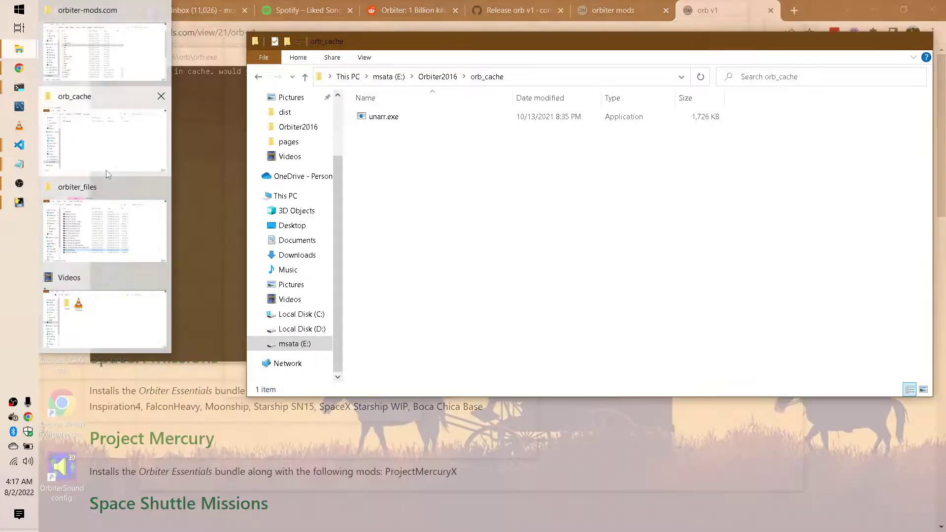
left_click(104, 187)
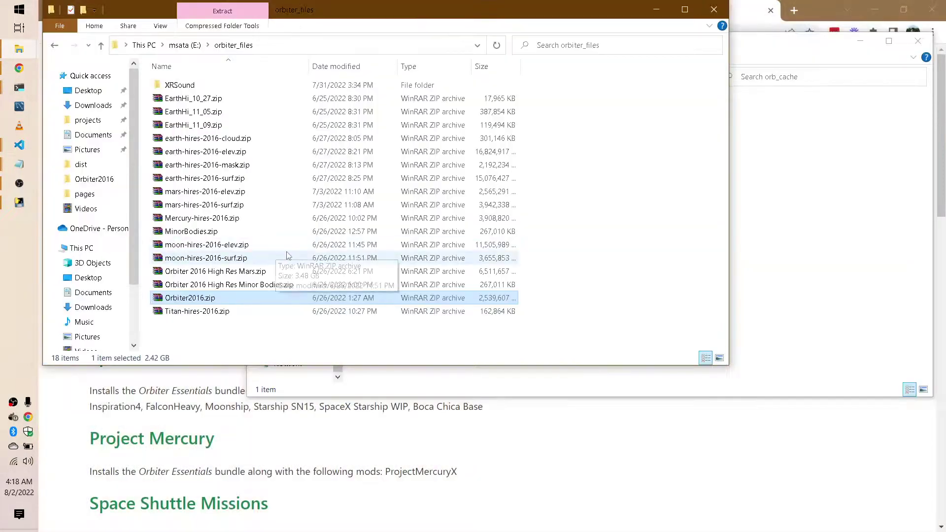
left_click(656, 9)
key("ctrl+v")
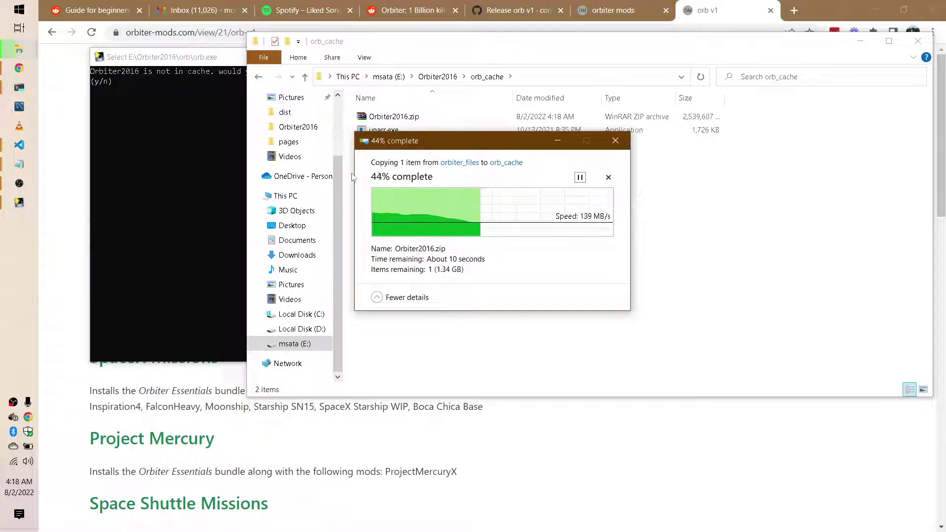
- Close the orb console and return to the main Orbiter2016 folder
left_click(155, 217)
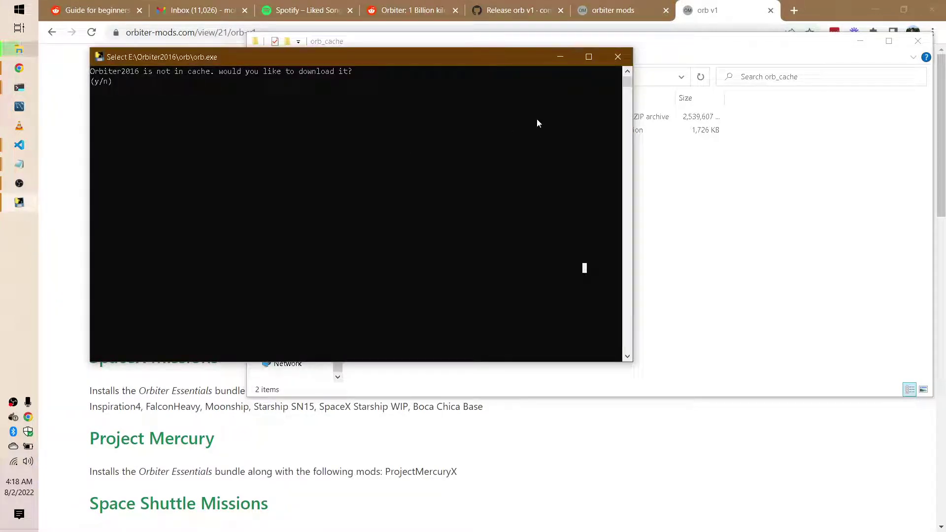
left_click(630, 63)
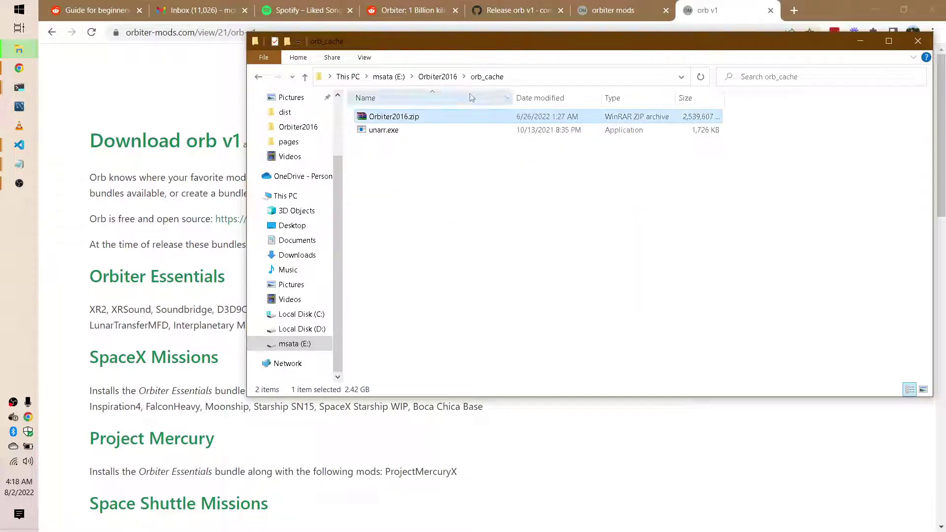
left_click(445, 78)
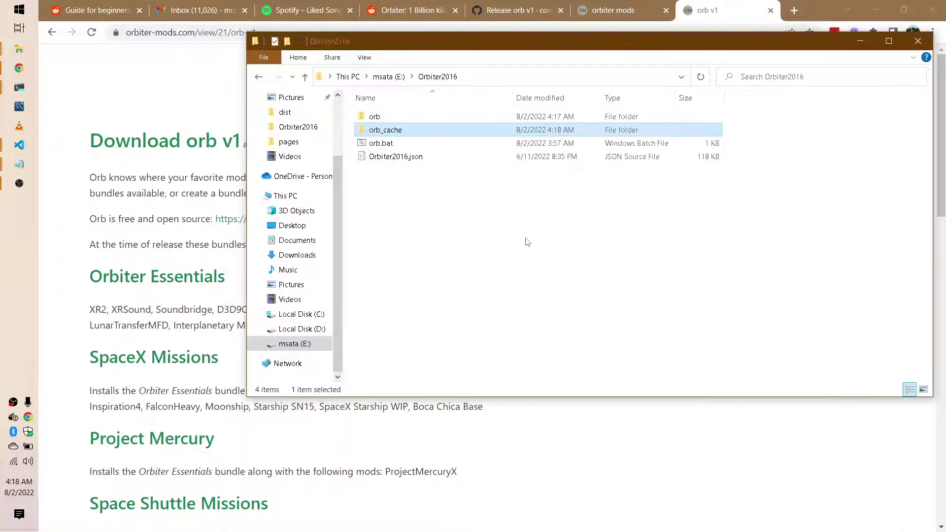
key("alt+Tab")
key("alt+Tab")
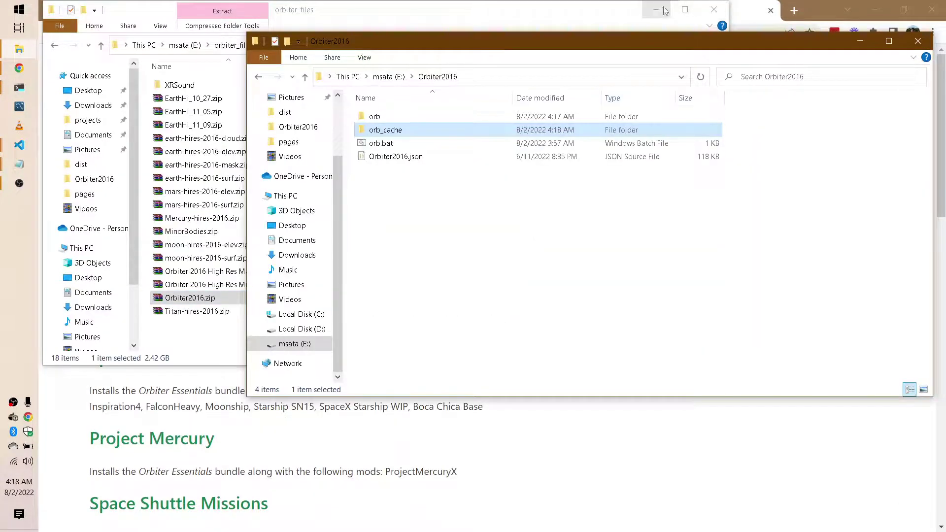
key("alt+Tab")
key("alt+Tab")
- Rerun orb.bat and watch it unzip the cached Orbiter2016.zip into orb_cache\Orbiter2016
double_click(433, 143)
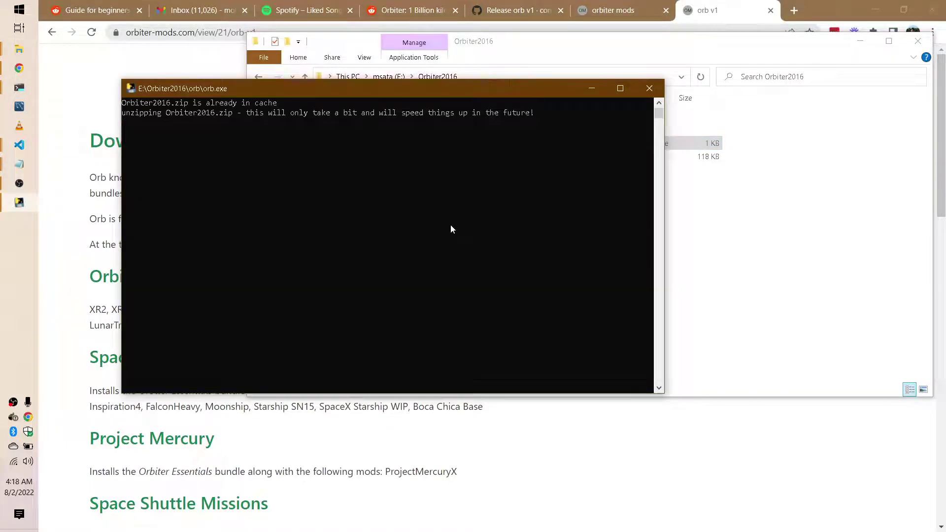
left_click(724, 235)
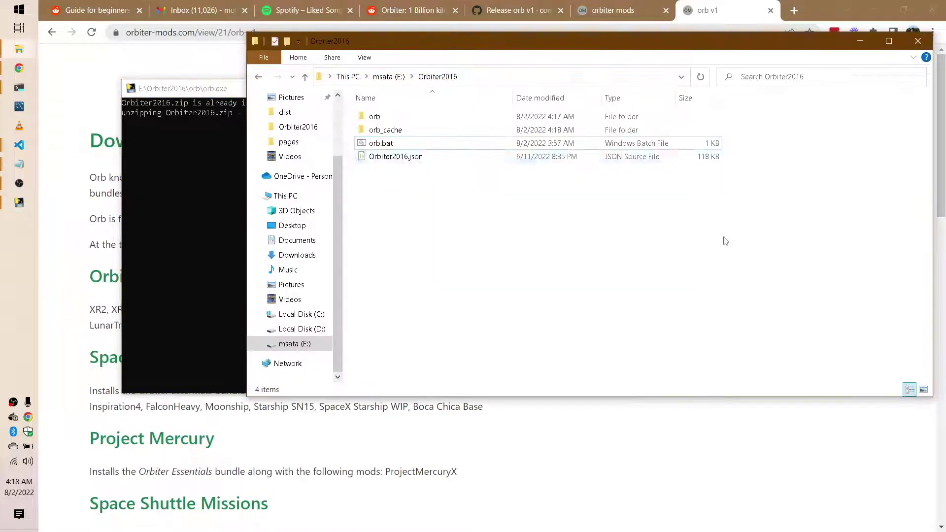
double_click(464, 131)
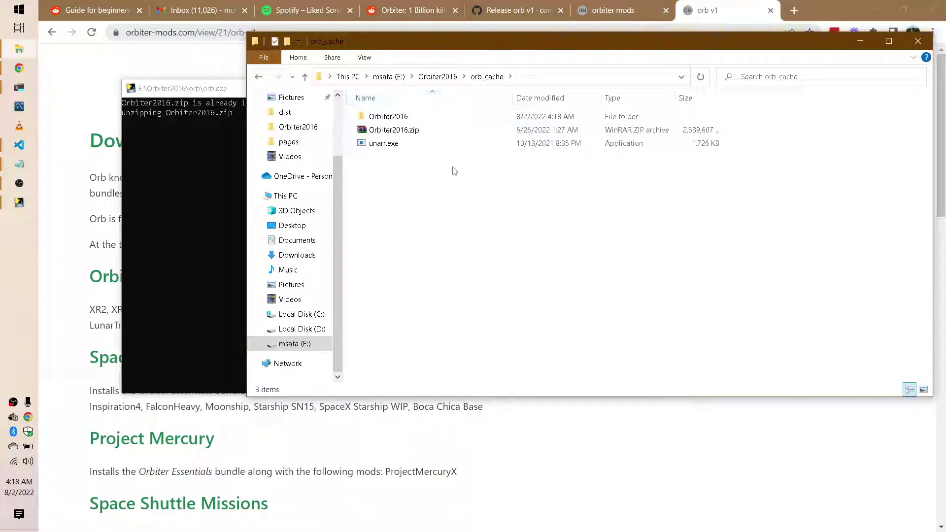
left_click(220, 237)
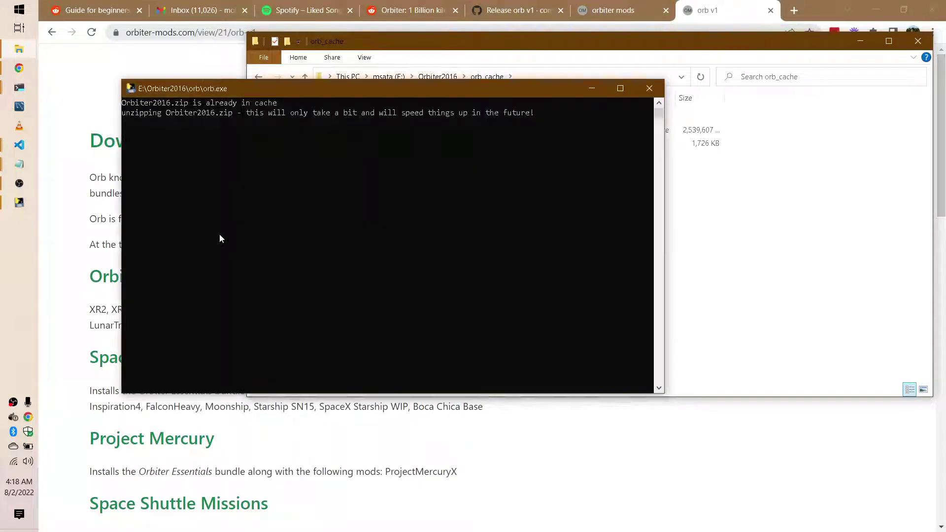
left_click(722, 278)
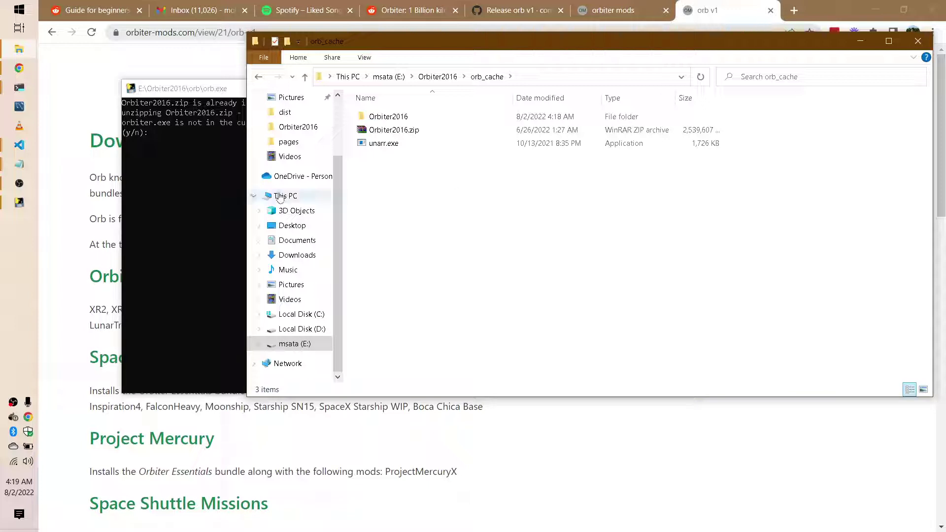
- Answer y in the orb console to install a fresh copy of Orbiter 2016
left_click(178, 226)
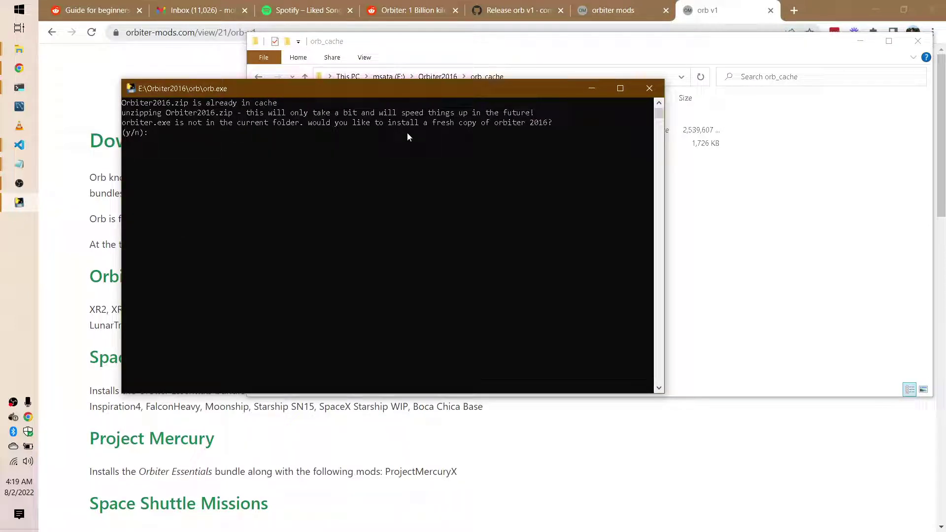
type("y")
key("Return")
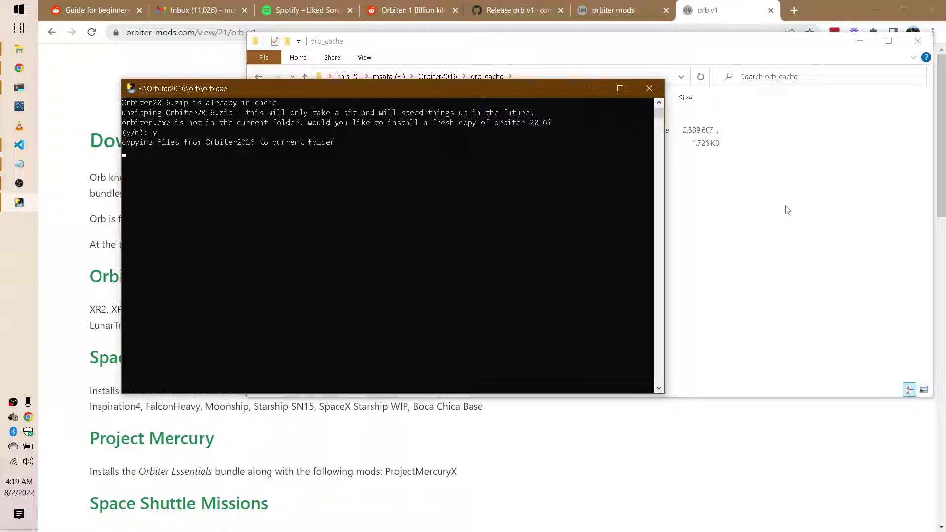
- Check the extracted orb_cache\Orbiter2016 folder, then browse the game files in the main Orbiter2016 folder
left_click(787, 210)
left_click(446, 123)
double_click(446, 122)
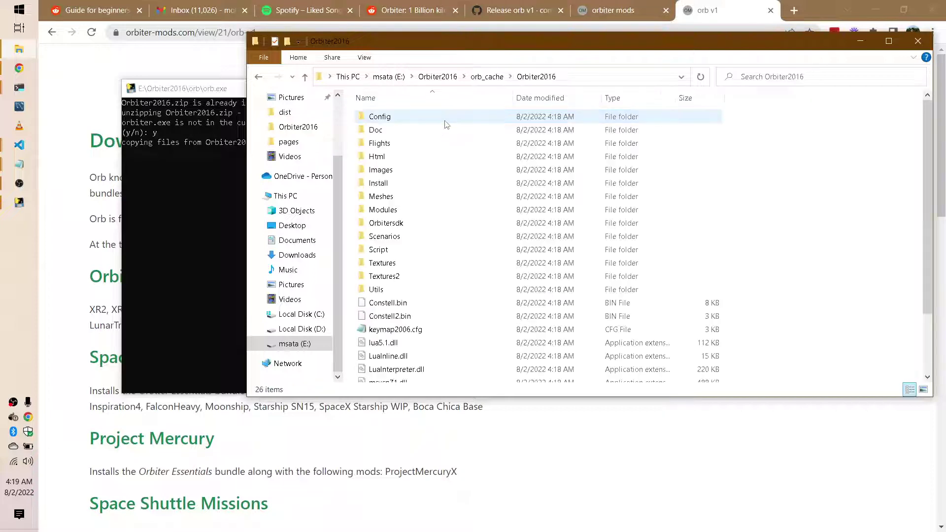
left_click(438, 78)
scroll(451, 192, "down", 3)
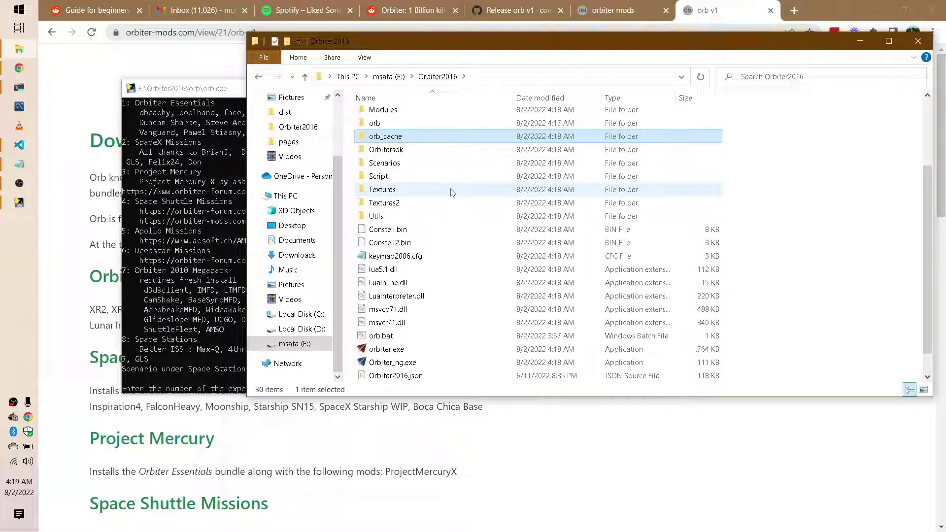
- Choose bundle 2, SpaceX Missions, at the Orb experience prompt
left_click(211, 240)
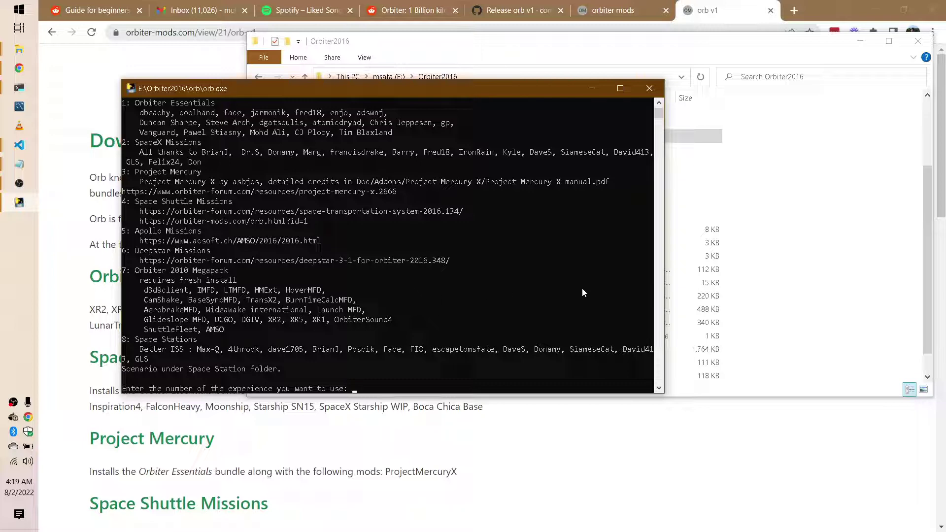
key("Return")
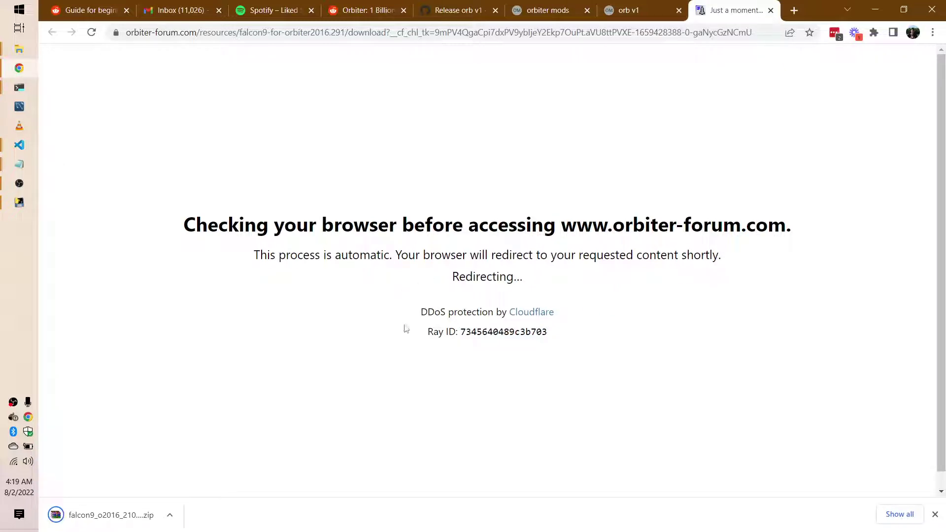
- Save the cargo_dragon, Canadarm2v4, SSRMSD2016update and dm2_220611 zips, checking Orb's console between downloads
key("alt+Tab")
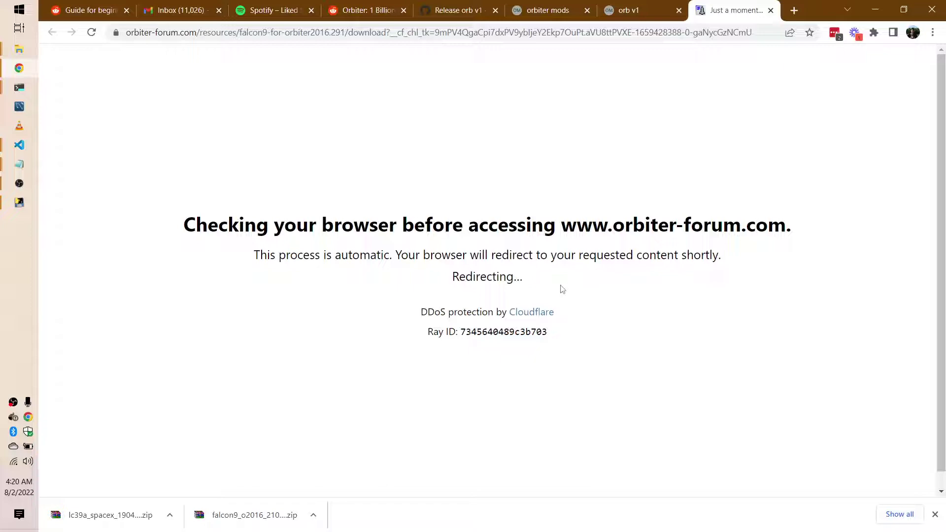
key("alt+Tab")
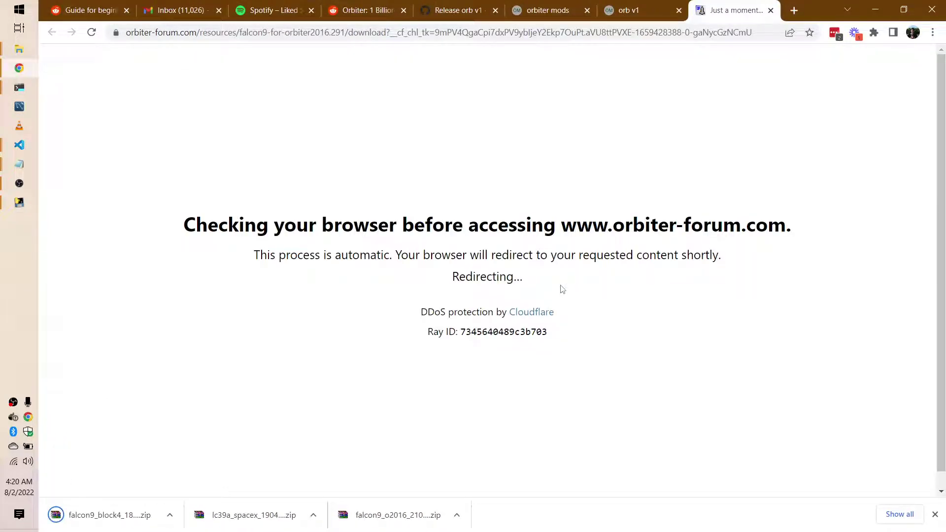
key("alt+Tab")
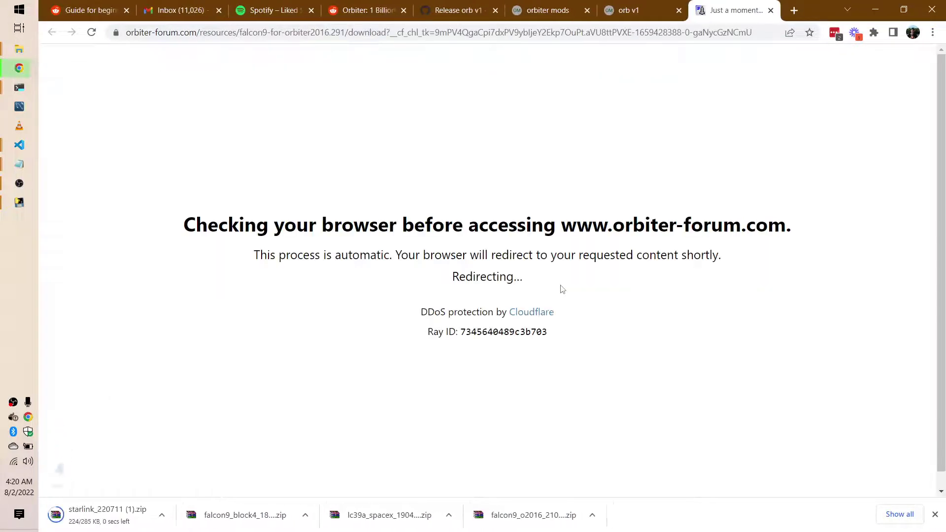
key("alt+Tab")
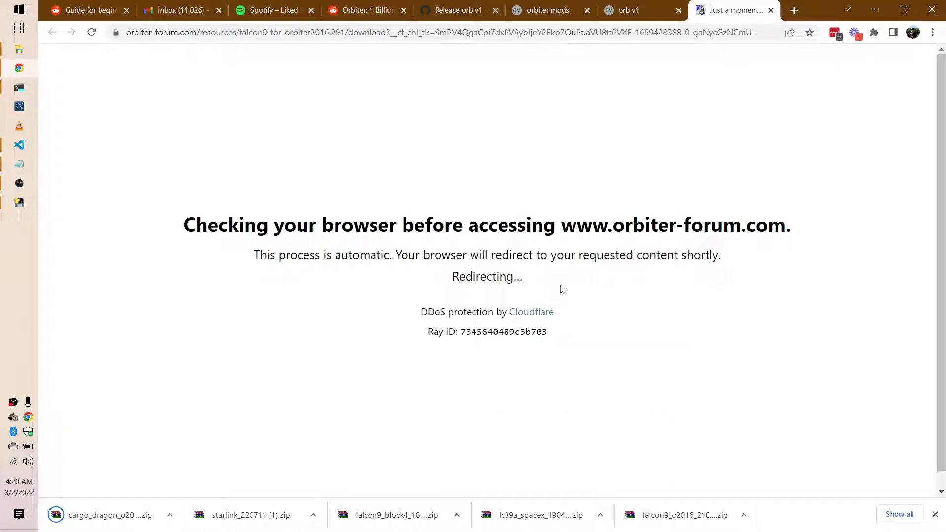
key("alt+Tab")
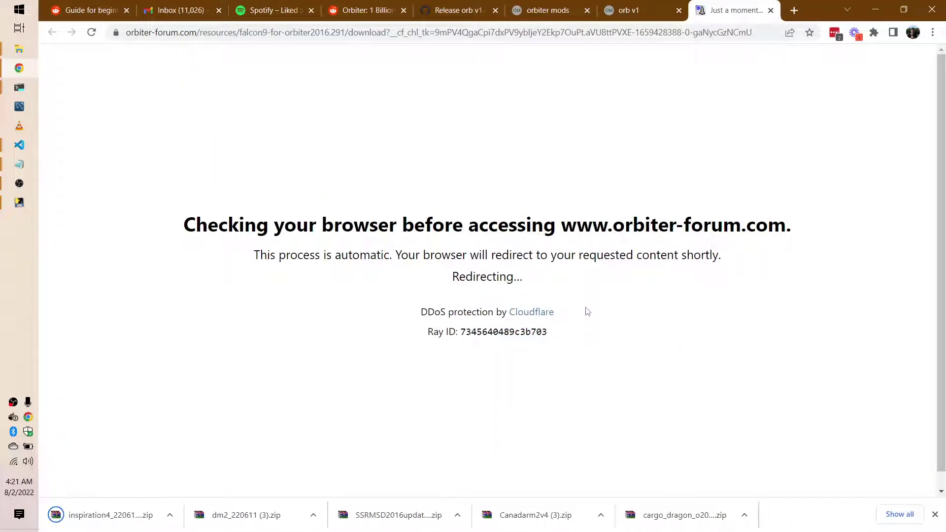
- Save the falconheavy_o2016, Moonship-05 and starship_sn15_210429 zips, returning to Orb's console between downloads
key("alt+Tab")
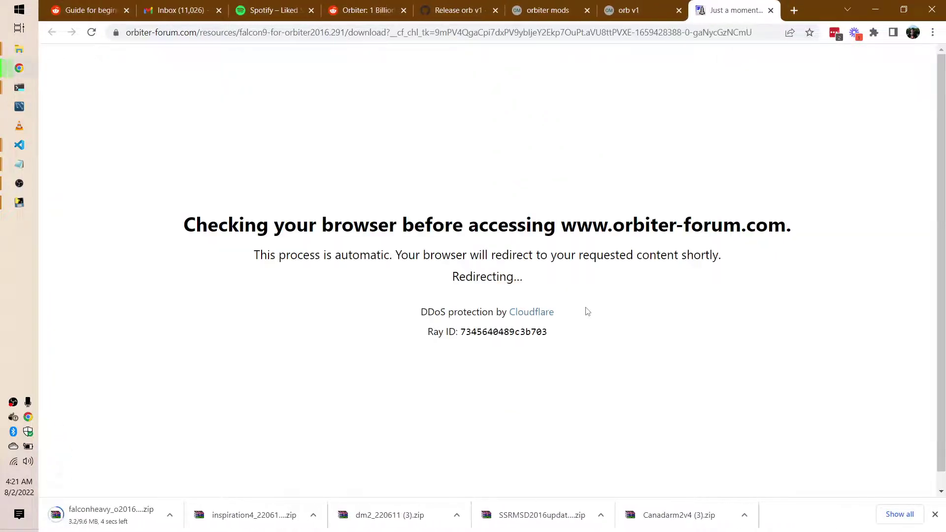
key("alt+Tab")
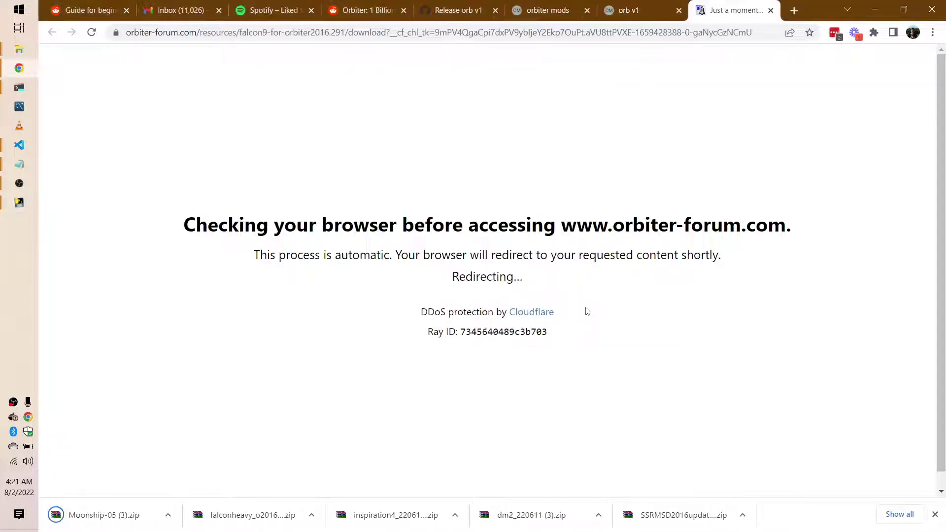
key("alt+Tab")
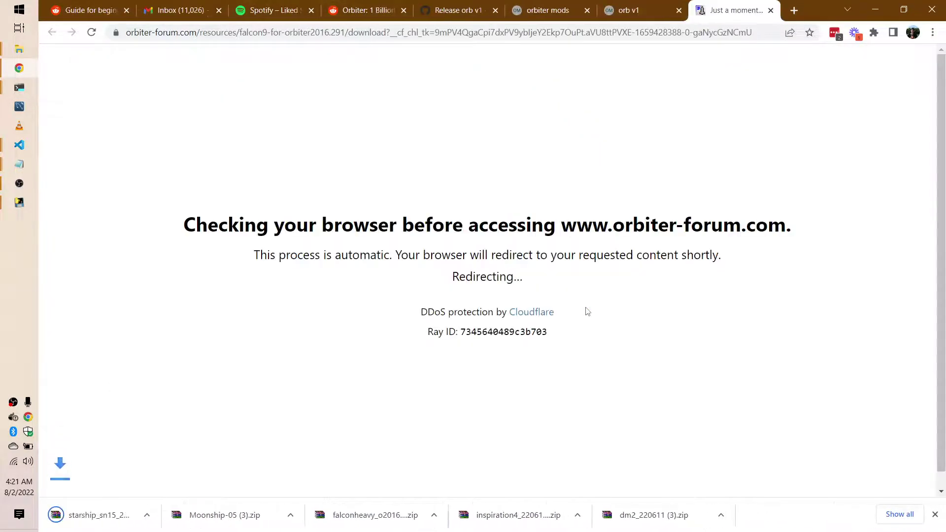
key("alt+Tab")
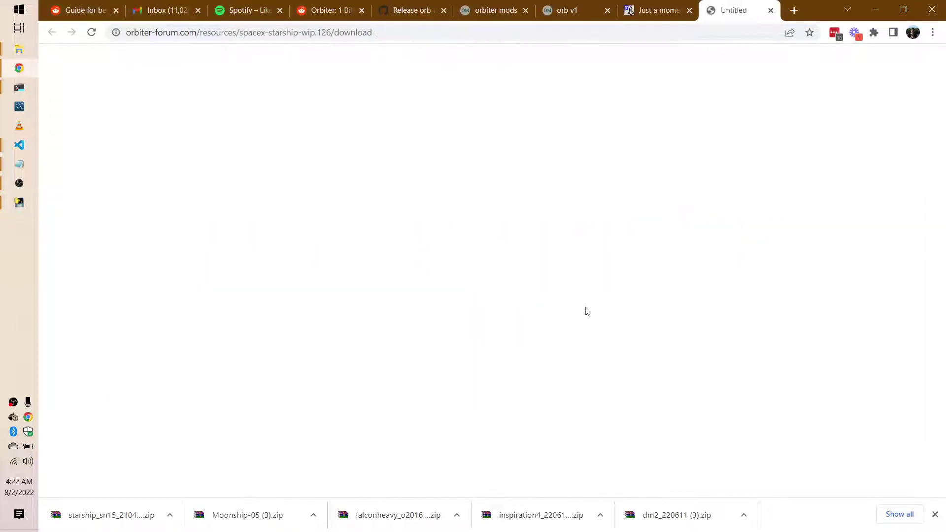
- Return to the Orb console while the spacex_starship, boca_chica_base and SoundBridge1.1 zips download
key("alt+Tab")
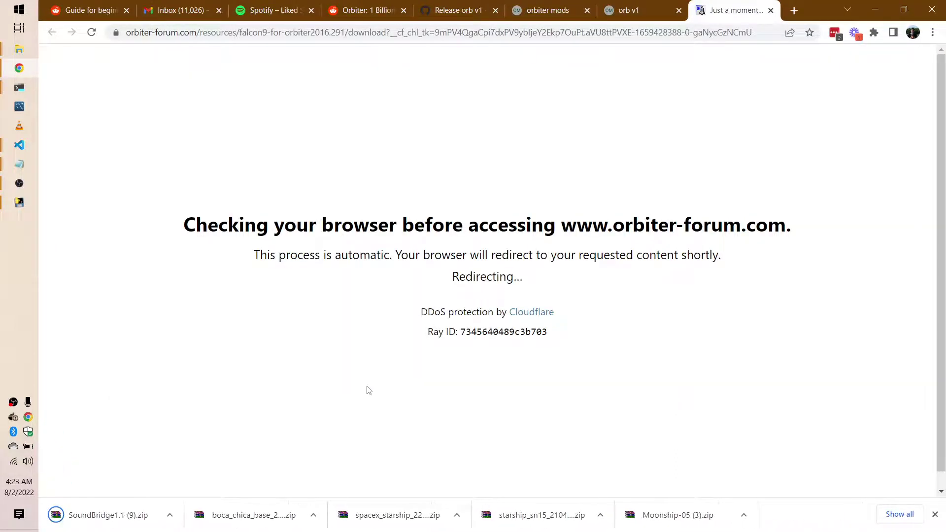
- Return to Orb after the AeroBrake, BaseSync, Glideslope, TransX and ModuleMessagingExt zips download
key("alt+Tab")
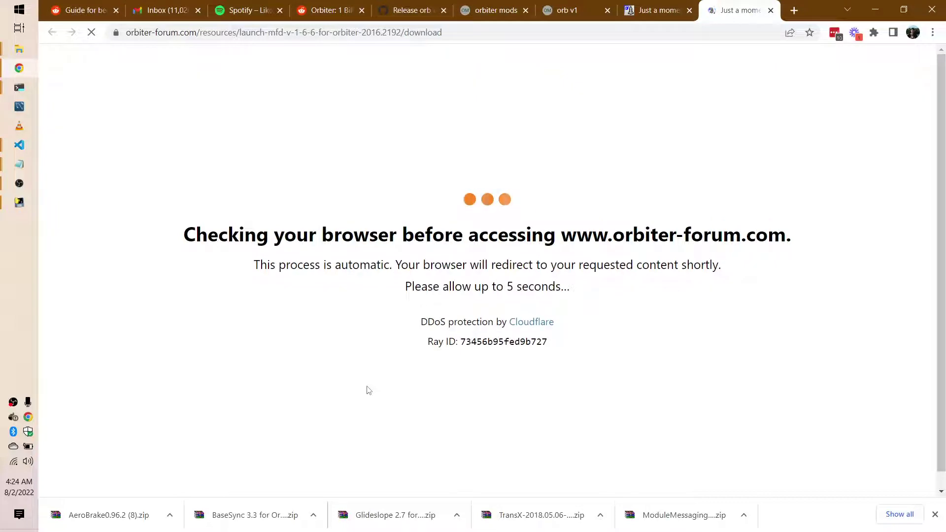
- Return to the Orb console while the Launch MFD v1.6.6 download waits on the browser check
key("alt+Tab")
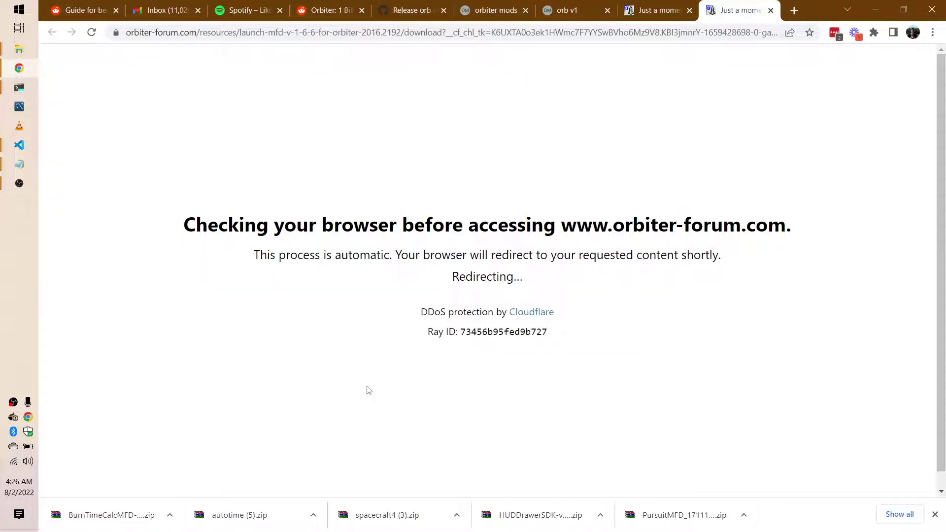
- Launch Orbiter_ng.exe from the Orbiter2016 folder in File Explorer
key("alt+Tab")
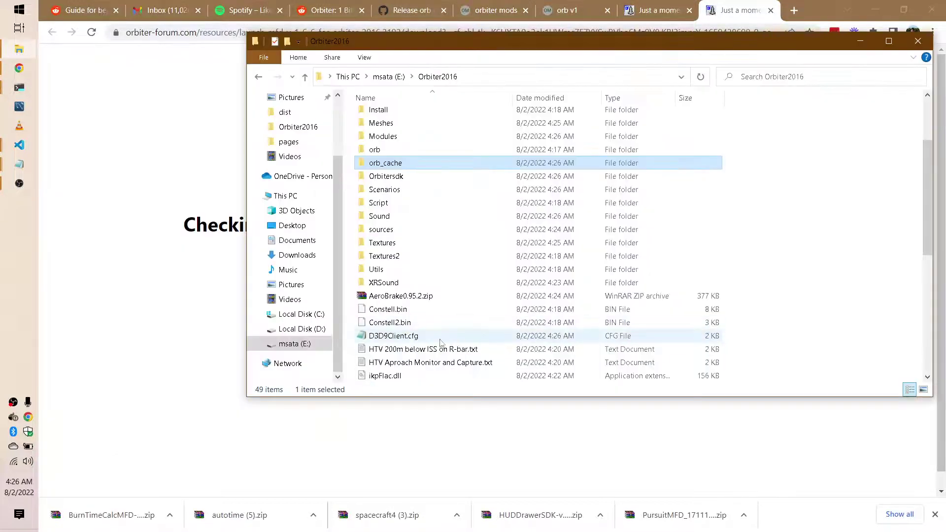
scroll(434, 335, "down", 7)
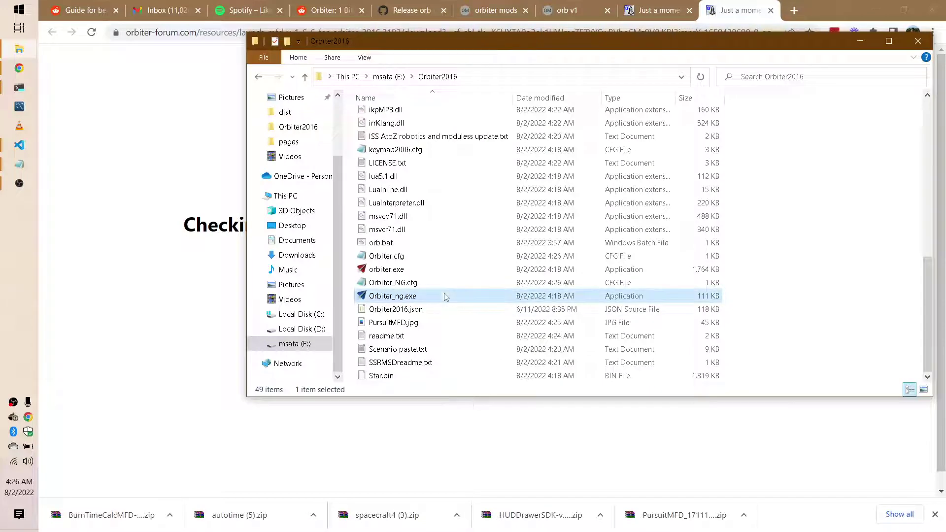
left_click(445, 295)
double_click(445, 295)
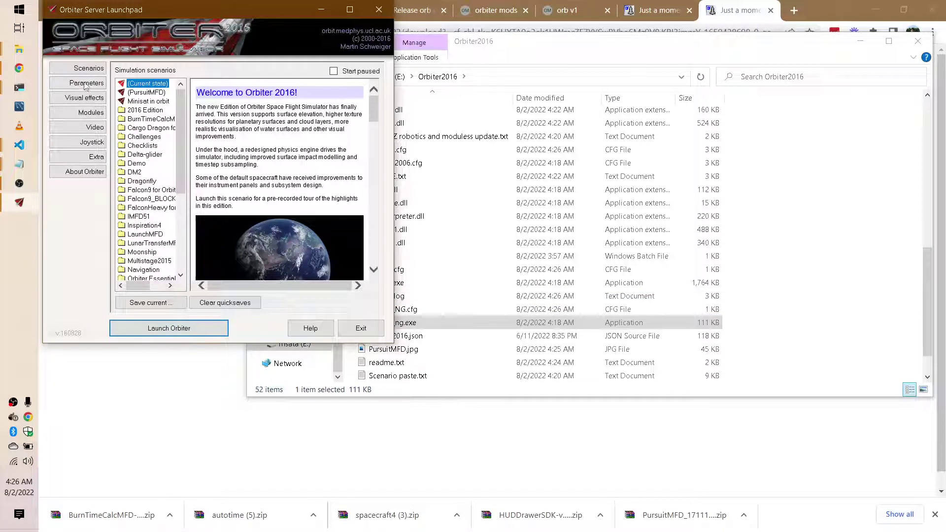
- Set Orbiter's video to Full Screen Window mode at 1920 x 1080 60Hz
left_click(96, 128)
left_click(152, 139)
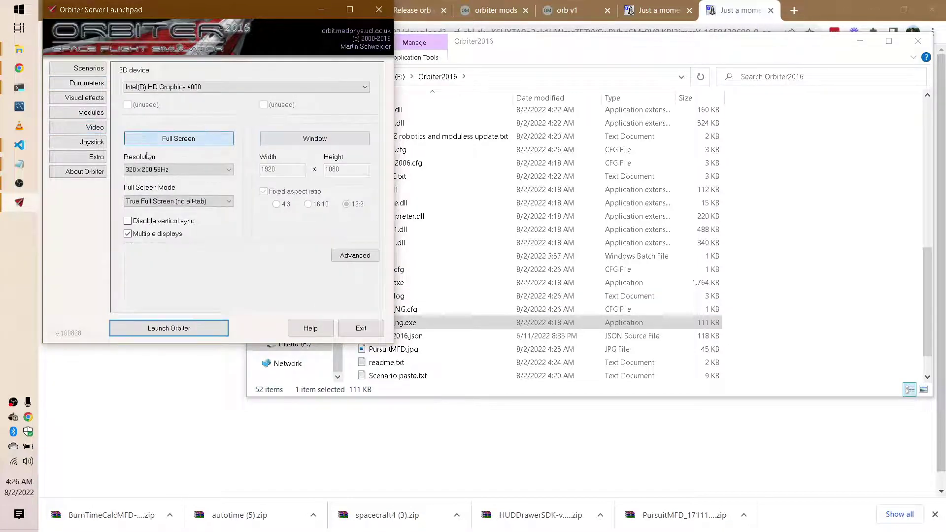
left_click(187, 201)
left_click(195, 220)
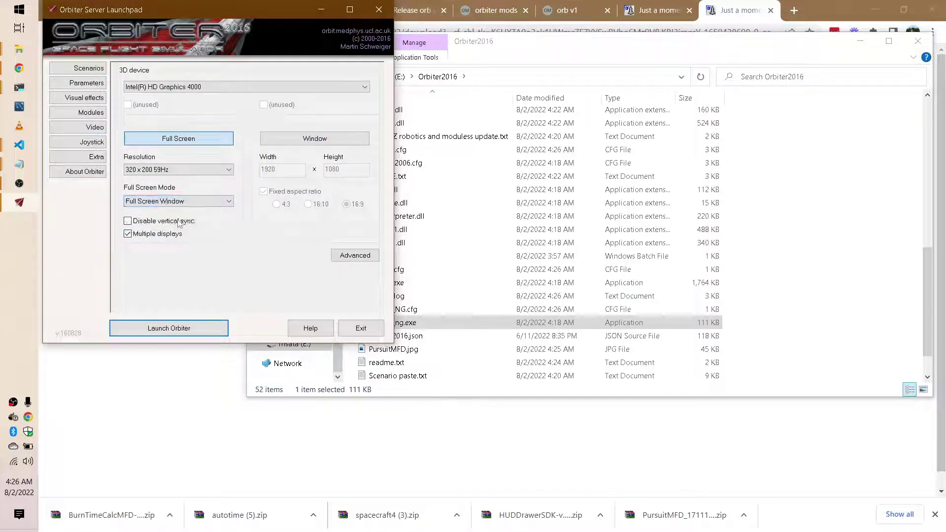
left_click(201, 169)
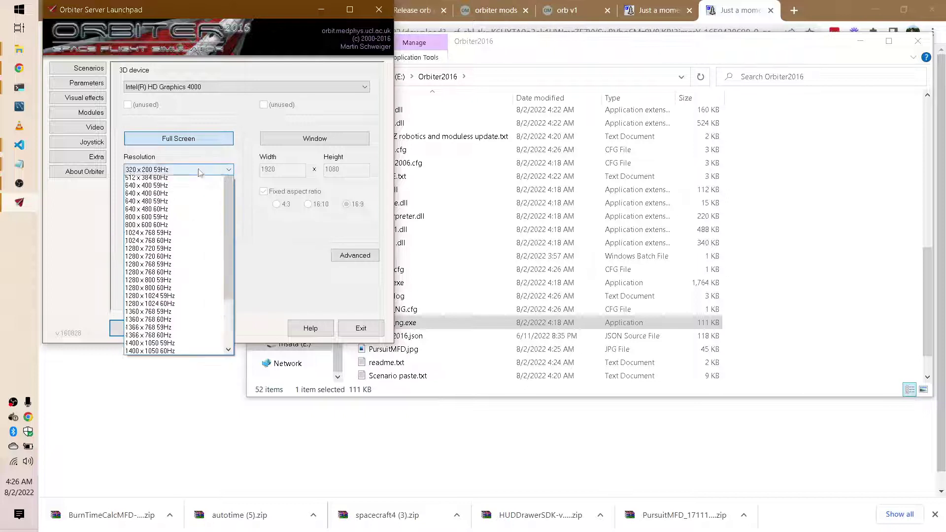
scroll(186, 252, "down", 3)
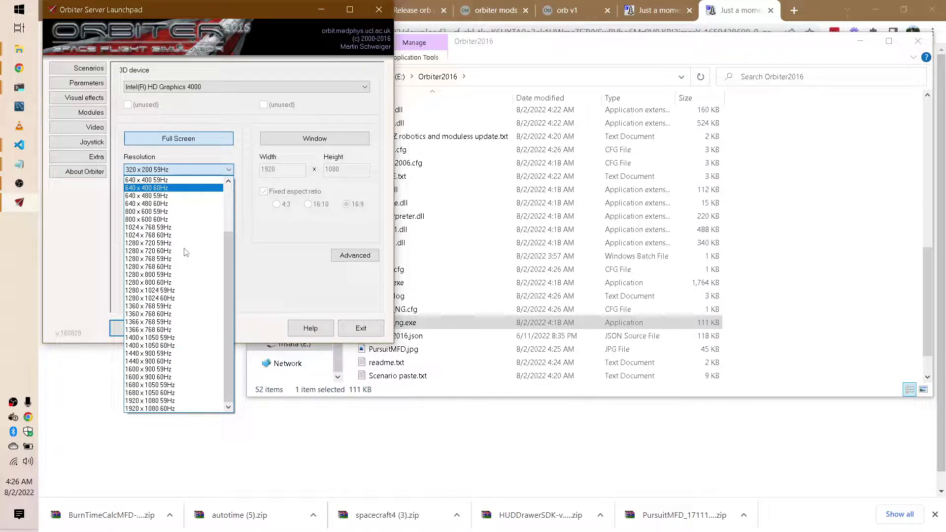
left_click(190, 408)
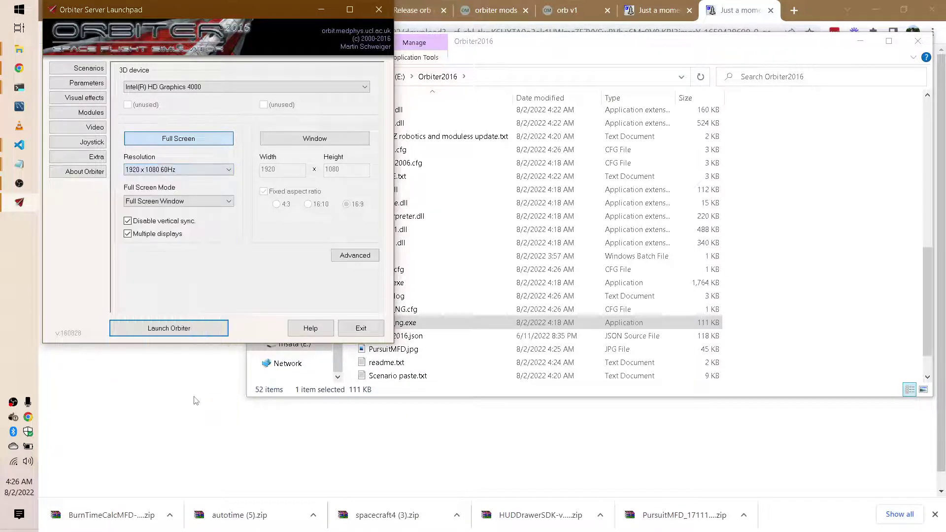
- Look through the plugin Modules list, then go back to the Scenarios list
left_click(91, 113)
scroll(220, 162, "up", 6)
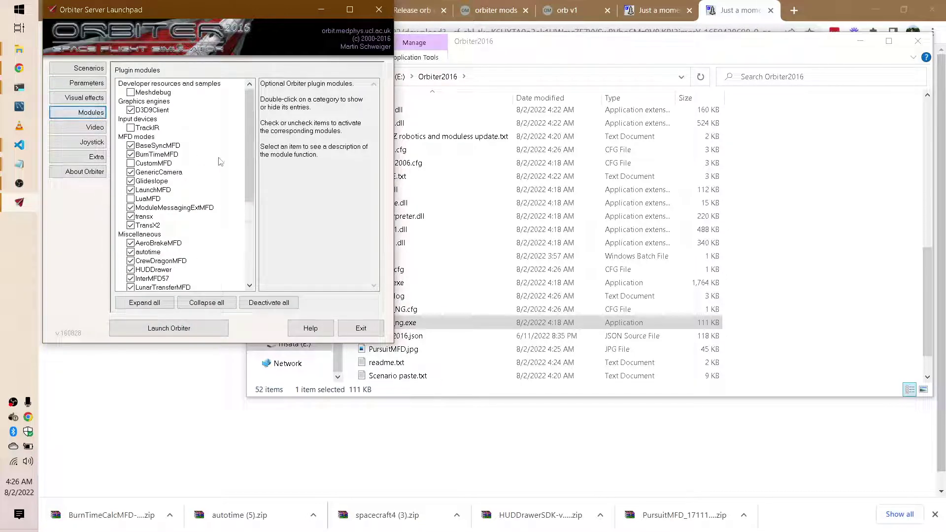
scroll(221, 162, "down", 5)
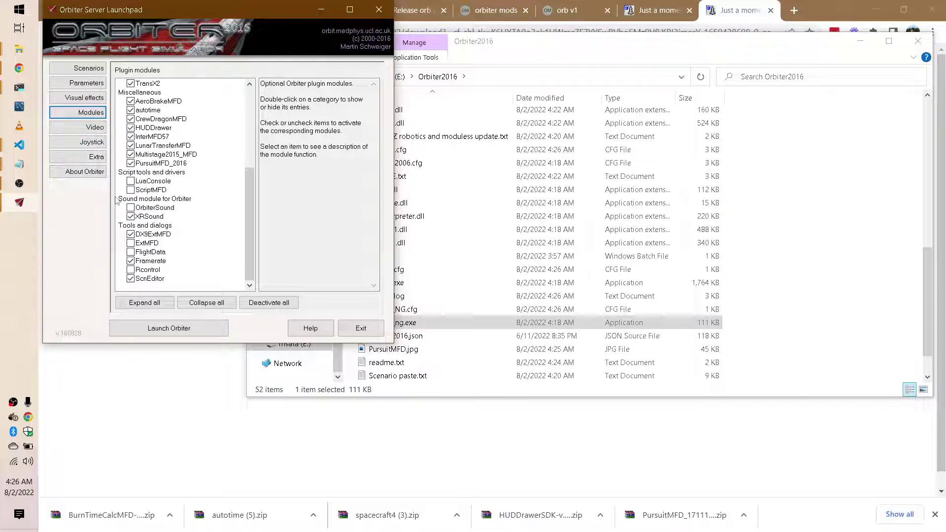
scroll(116, 199, "up", 5)
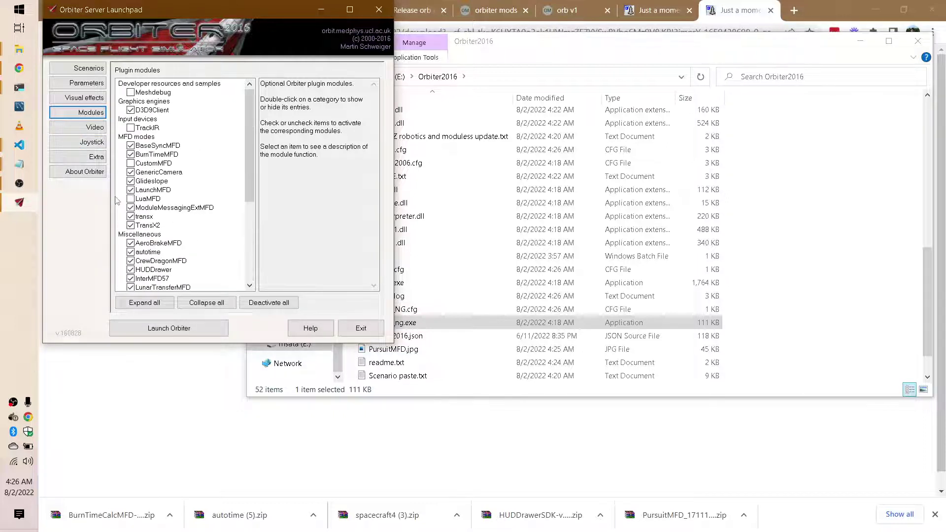
left_click(77, 69)
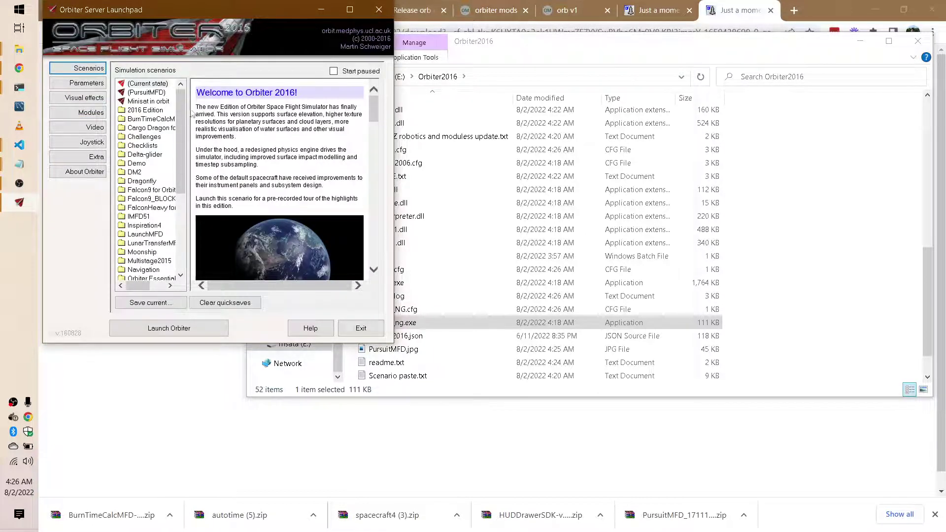
- Widen the scenario list, browse the SpaceX Missions folder and launch Starship Skydive 1
left_click_drag(189, 113, 231, 120)
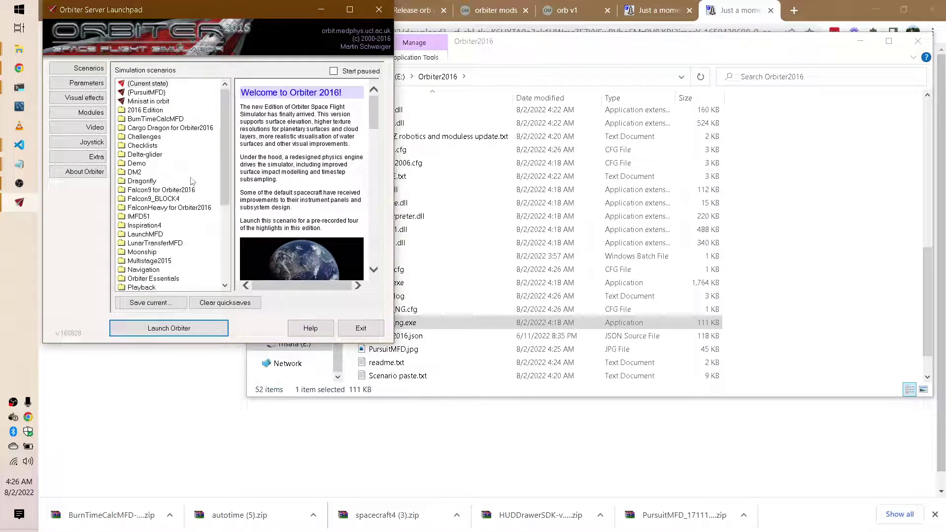
scroll(192, 182, "down", 5)
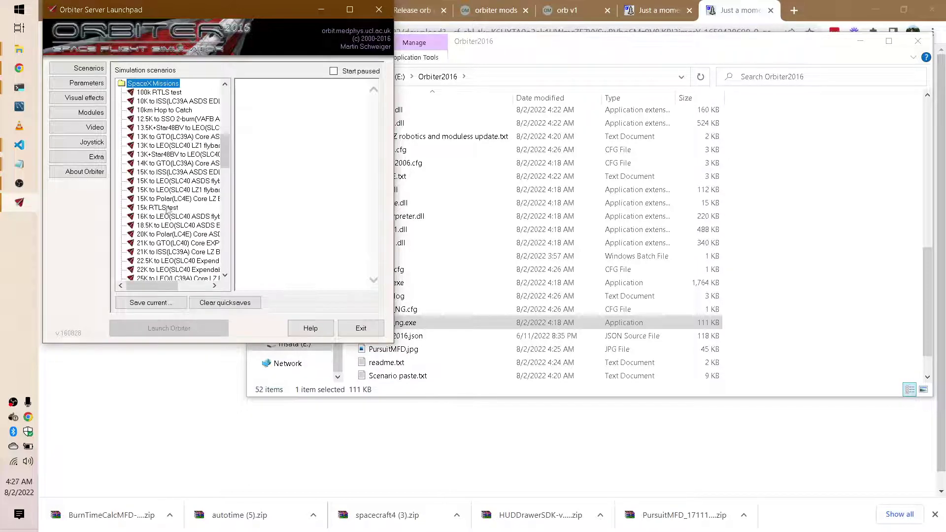
scroll(189, 154, "down", 10)
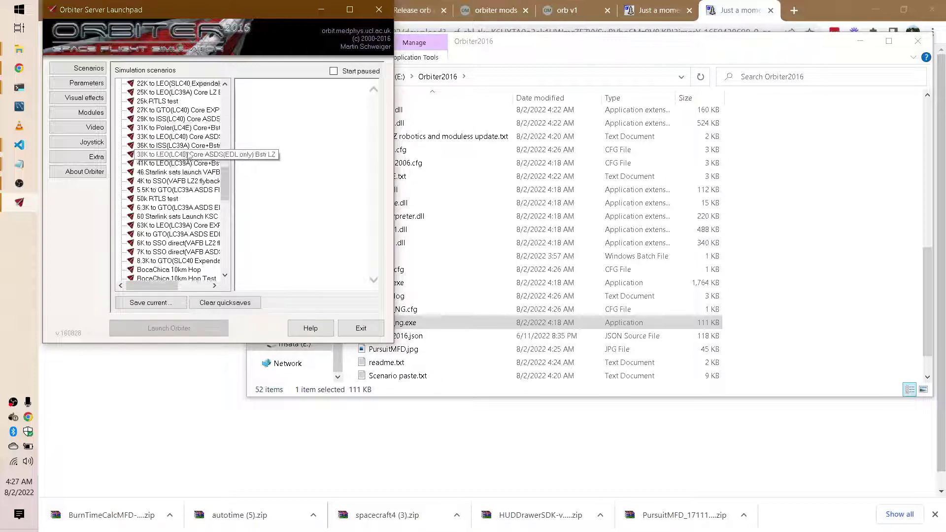
scroll(189, 154, "down", 6)
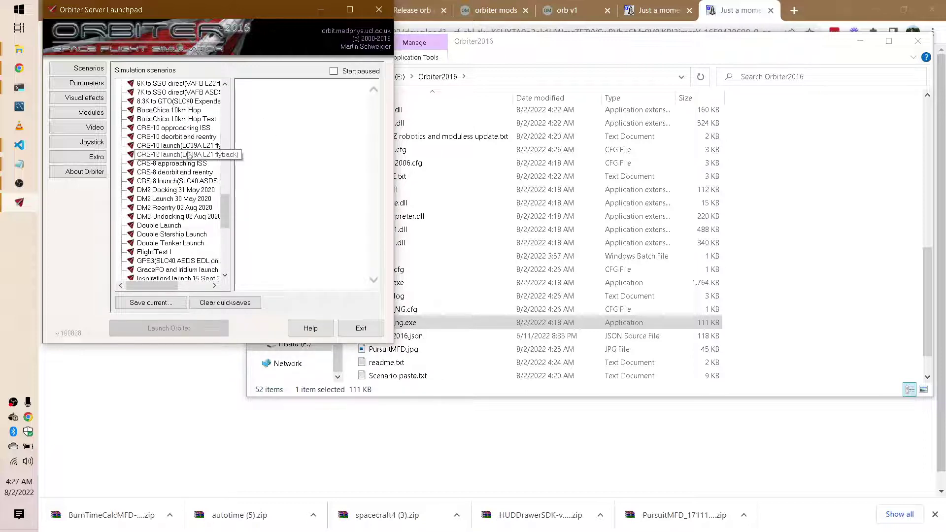
scroll(189, 155, "down", 5)
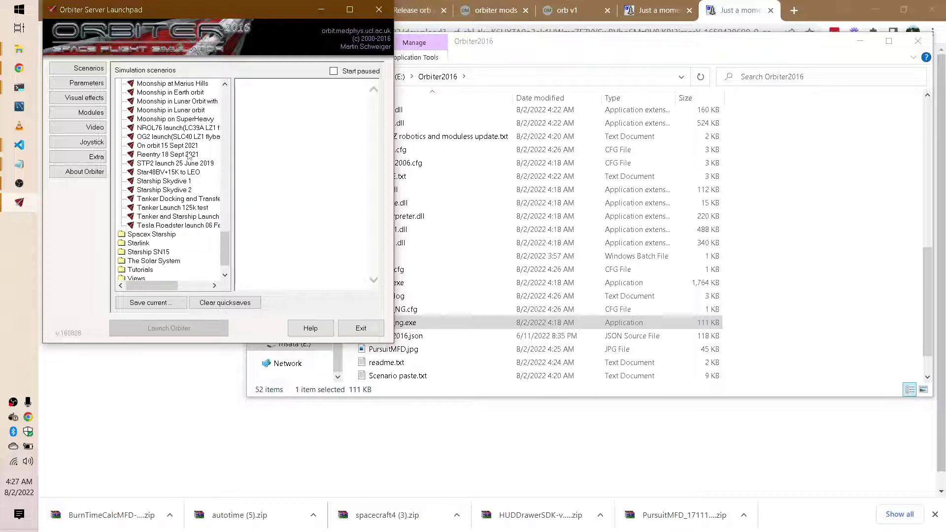
scroll(189, 155, "up", 4)
scroll(189, 155, "down", 2)
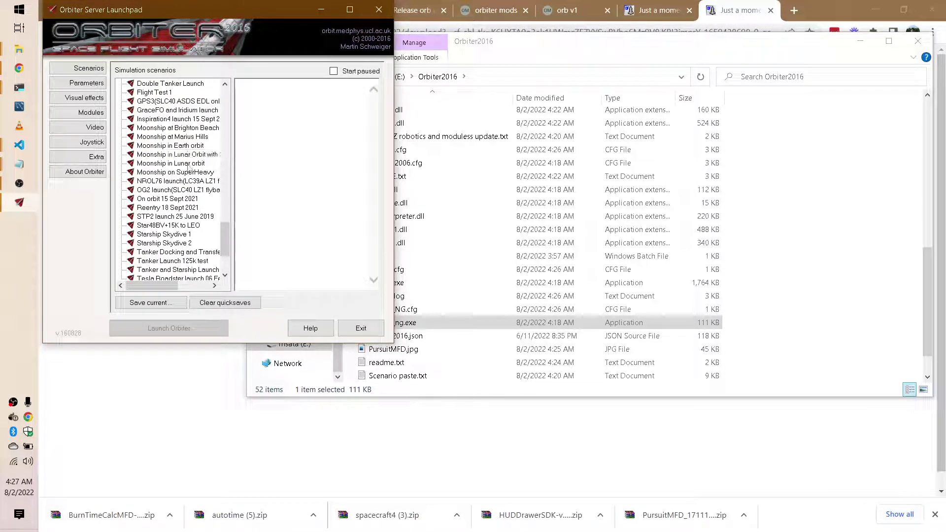
double_click(188, 234)
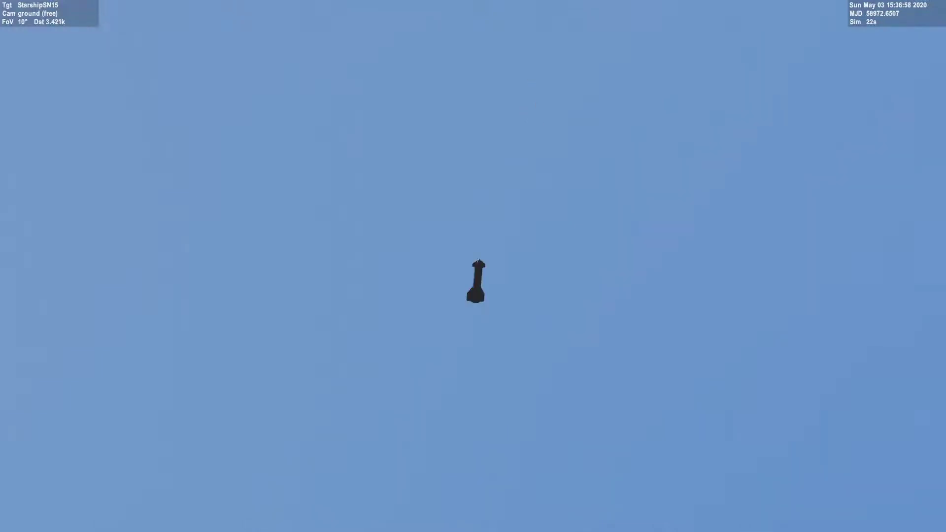
- Follow SN15's skydive from the cockpit view, then look down onto the landing pad
key("Down")
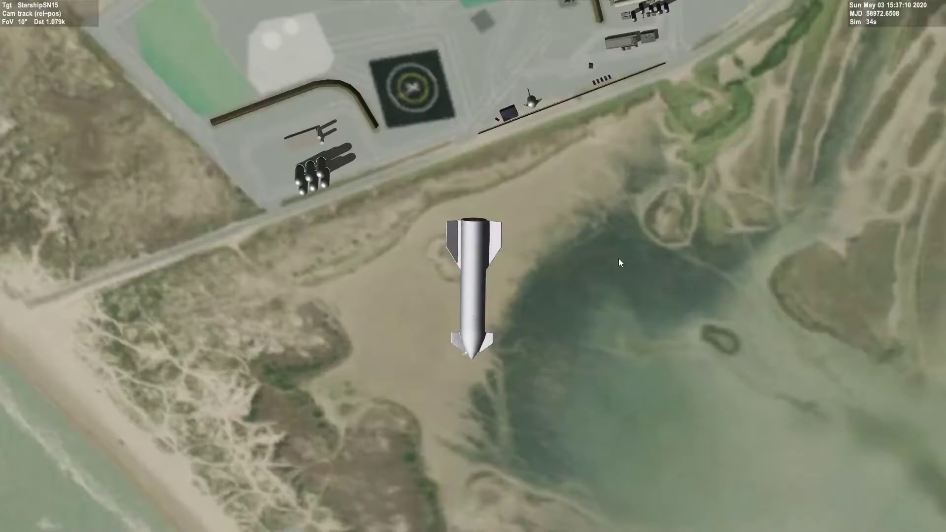
key("F1")
key("F1")
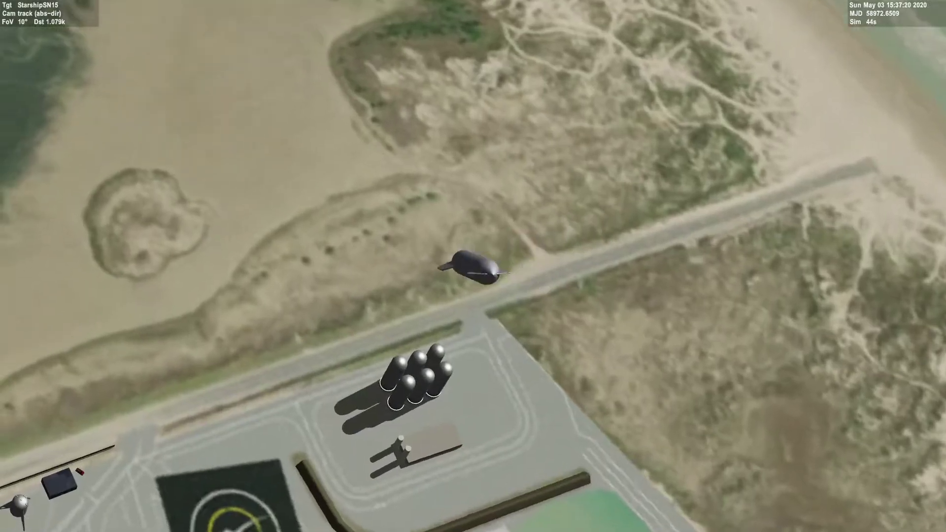
scroll(572, 322, "down", 10)
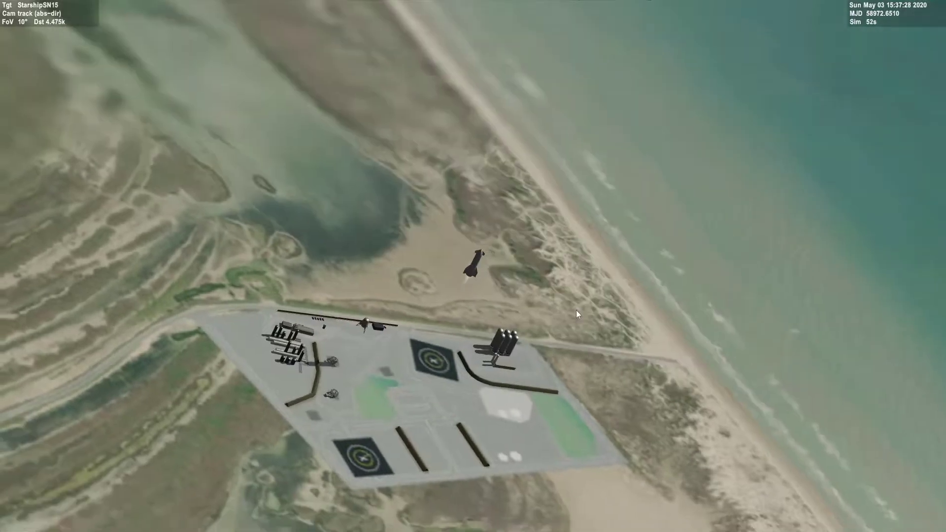
scroll(575, 309, "up", 6)
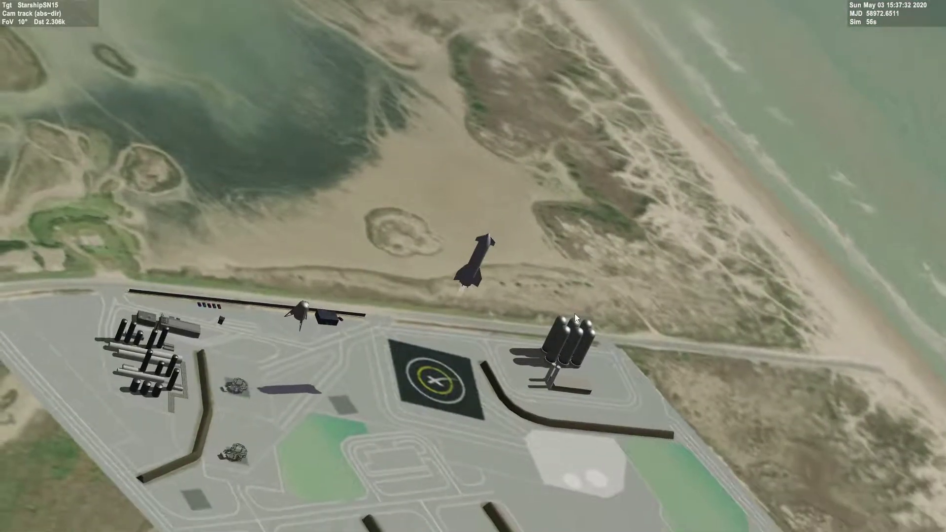
left_click_drag(574, 314, 574, 246)
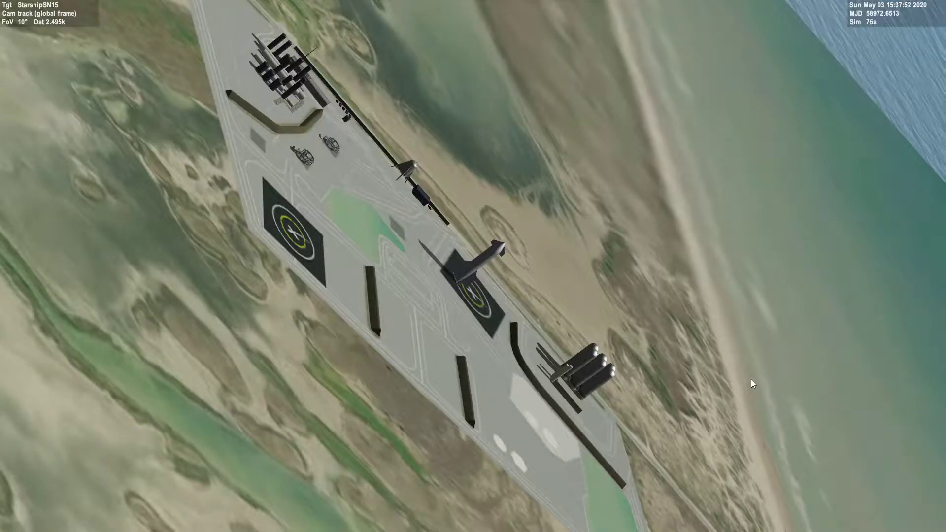
- End the simulation with Ctrl+Q, exit Orbiter, and return to the orb v1 download tab
key("ctrl+q")
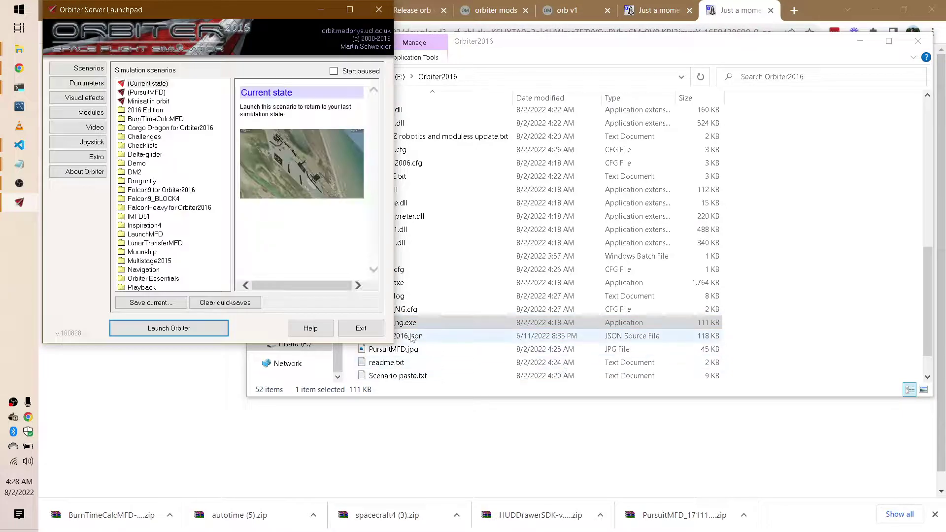
left_click(361, 328)
left_click(202, 340)
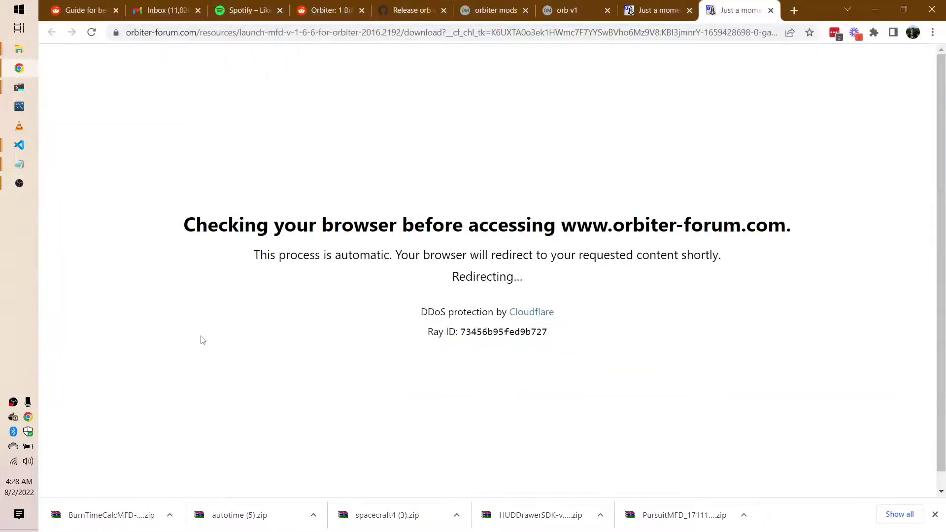
left_click(557, 10)
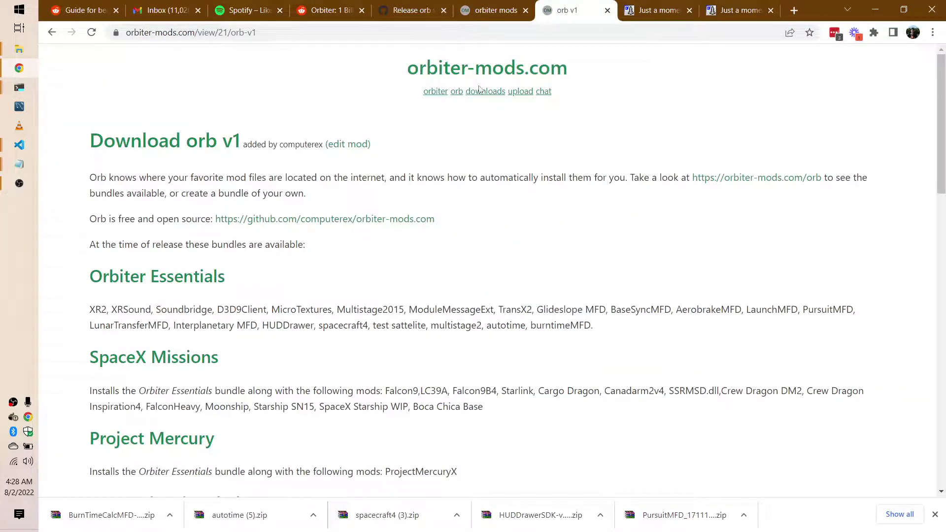
- Open the orb bundles page and browse Orbiter Essentials, SpaceX Missions, Apollo Missions and others
left_click(460, 94)
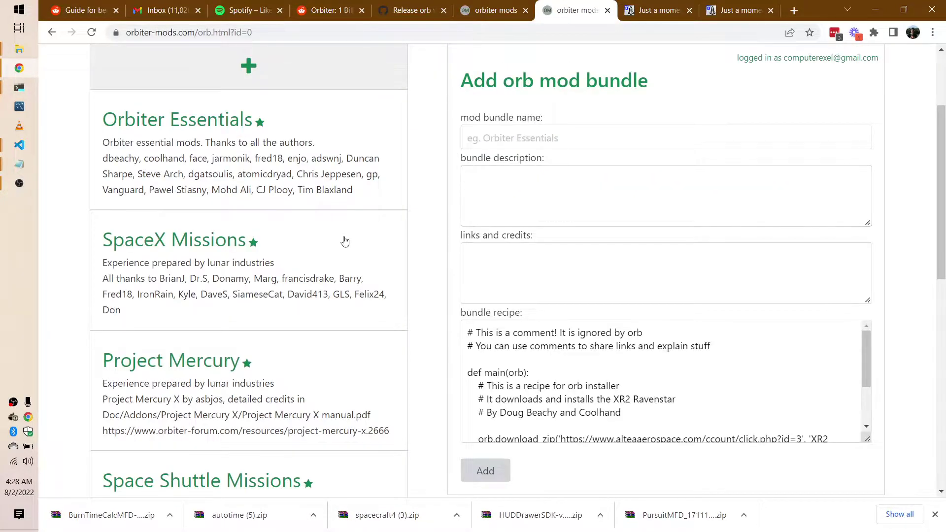
scroll(345, 241, "down", 10)
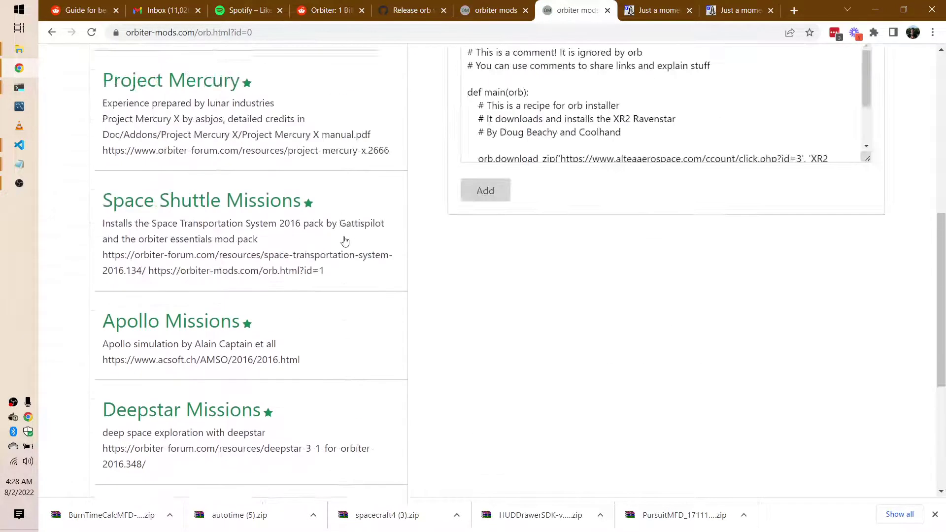
scroll(345, 241, "up", 8)
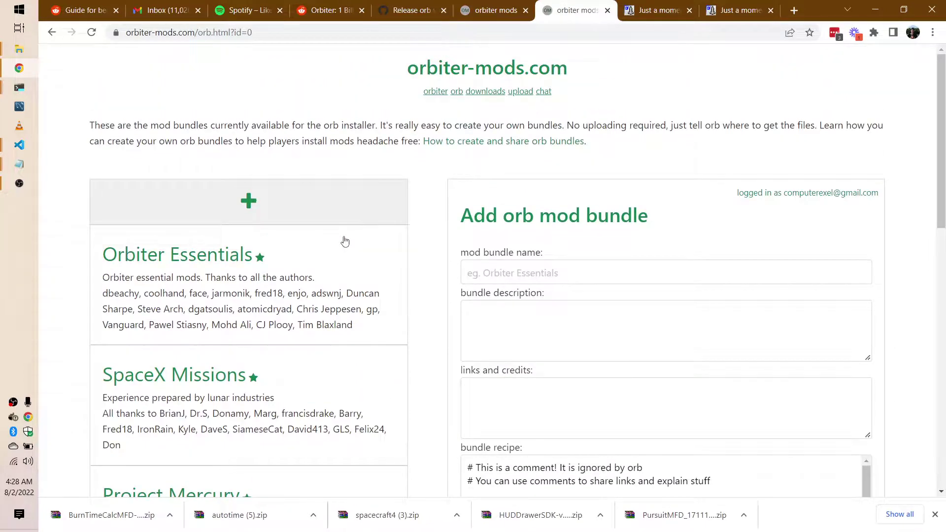
scroll(345, 241, "down", 4)
scroll(345, 242, "up", 4)
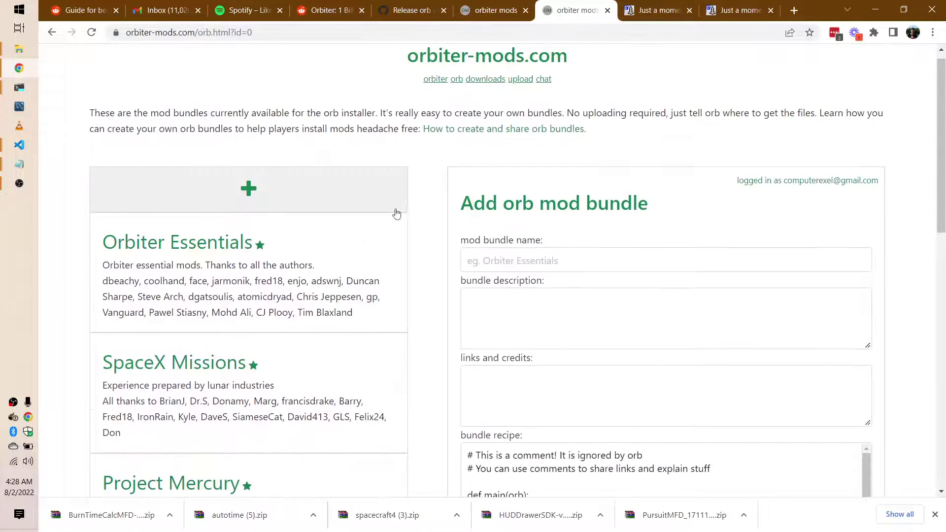
scroll(420, 208, "down", 12)
scroll(420, 208, "up", 9)
key("alt+Tab")
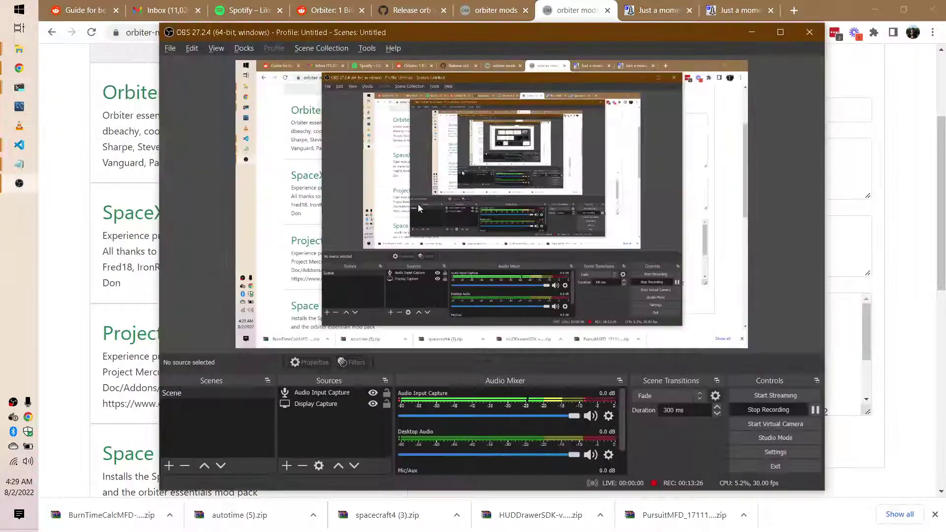